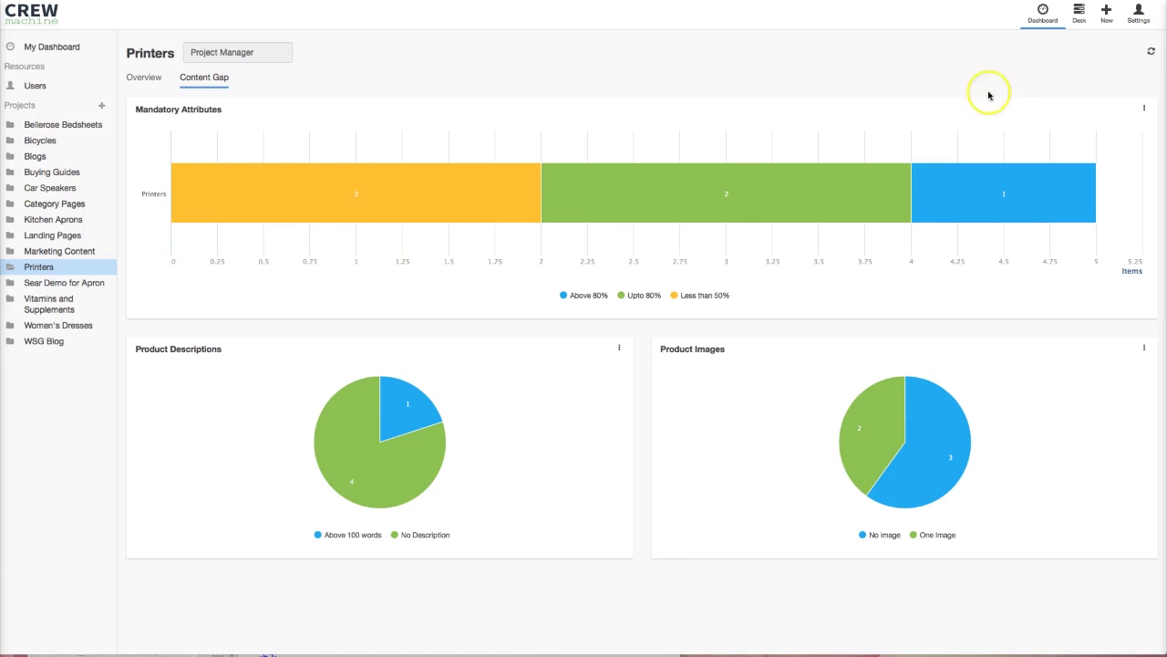
- Start a new project and choose the Printers product catalog as its type
click(1107, 12)
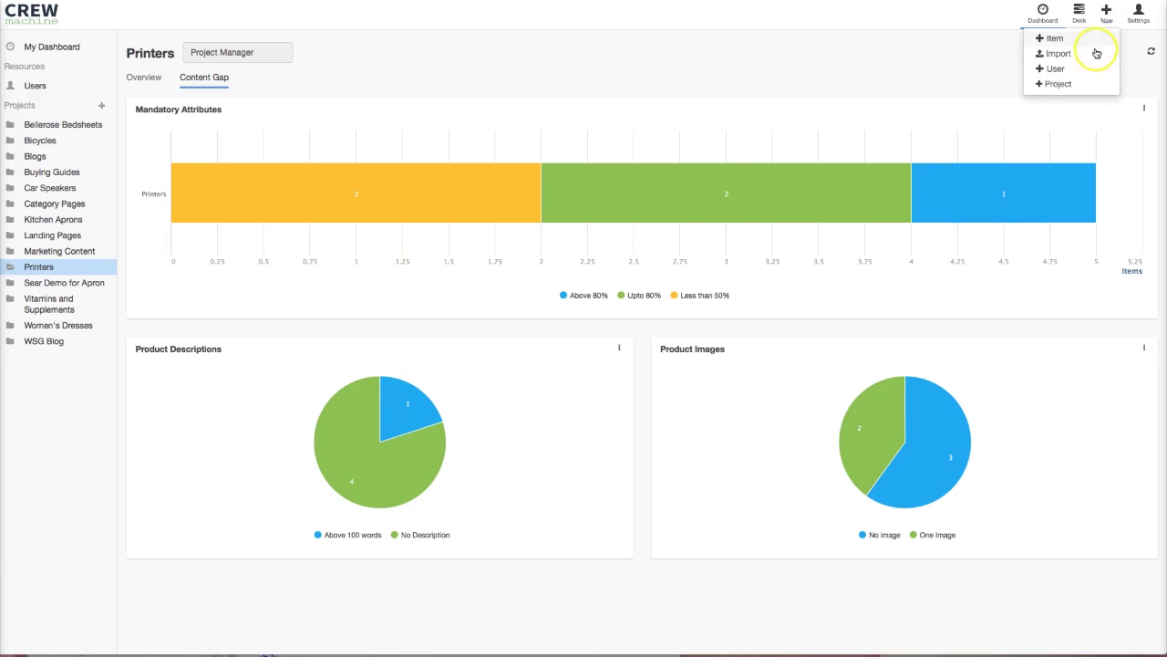
click(1056, 83)
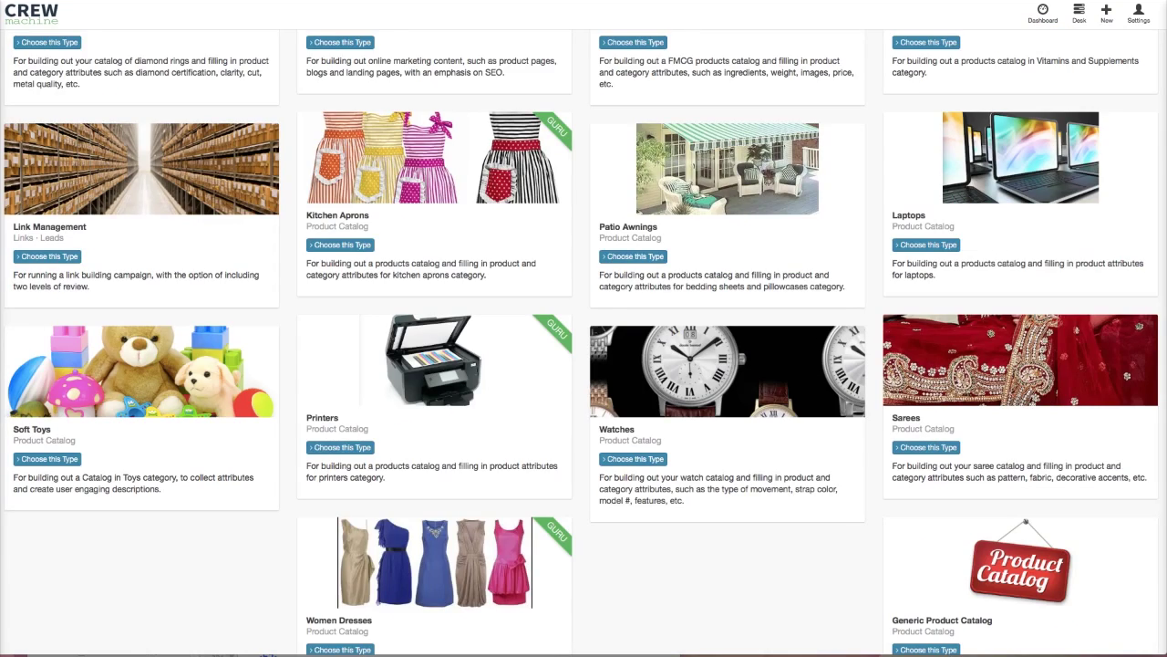
scroll(707, 373, up, 5)
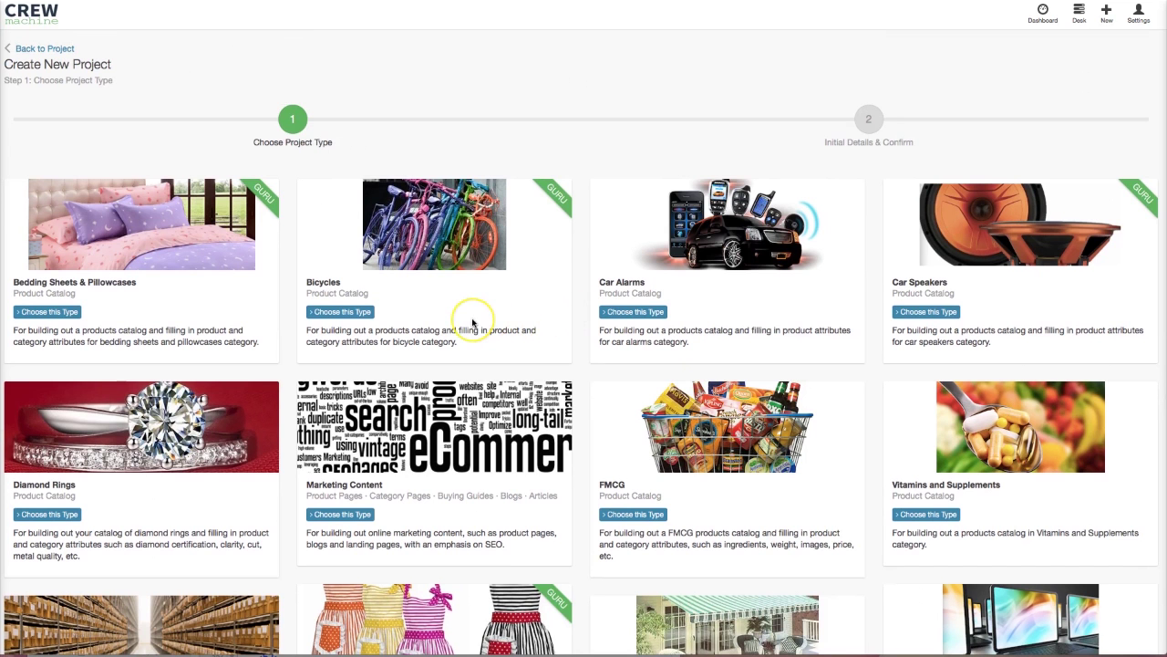
scroll(472, 322, down, 2)
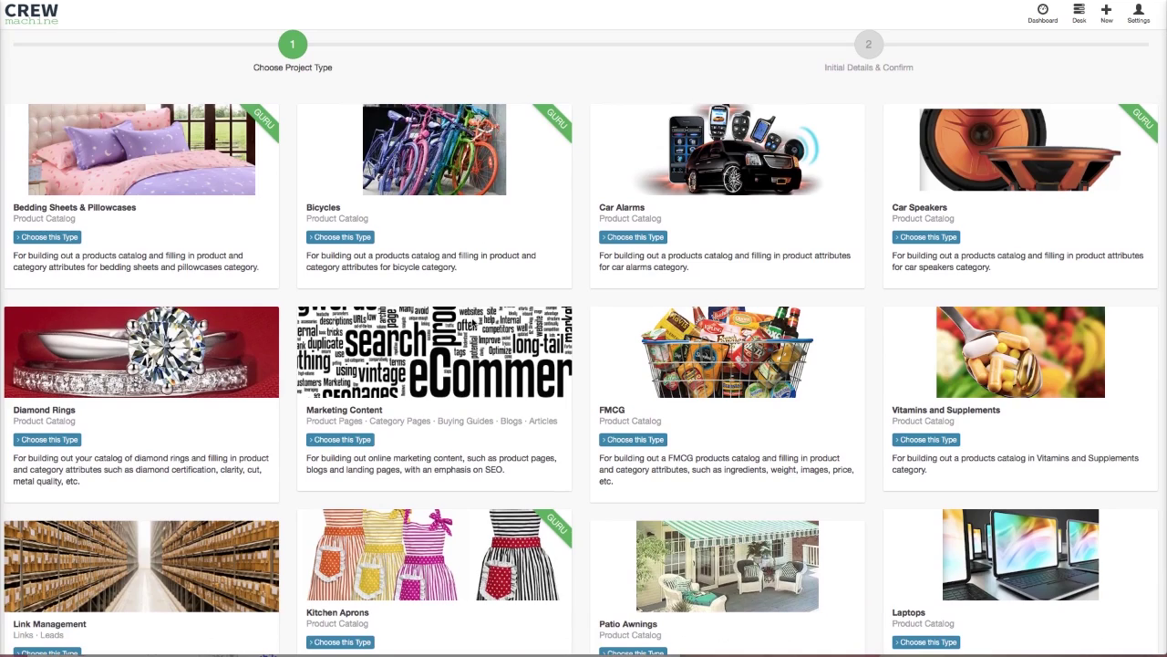
scroll(472, 322, down, 6)
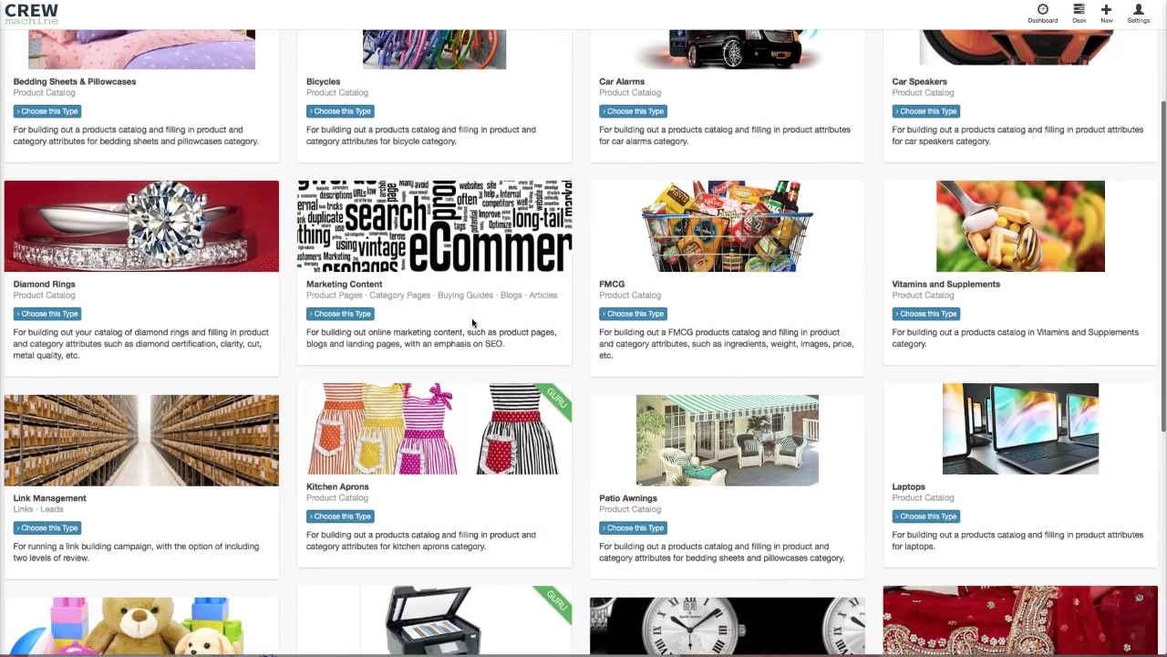
scroll(472, 321, down, 4)
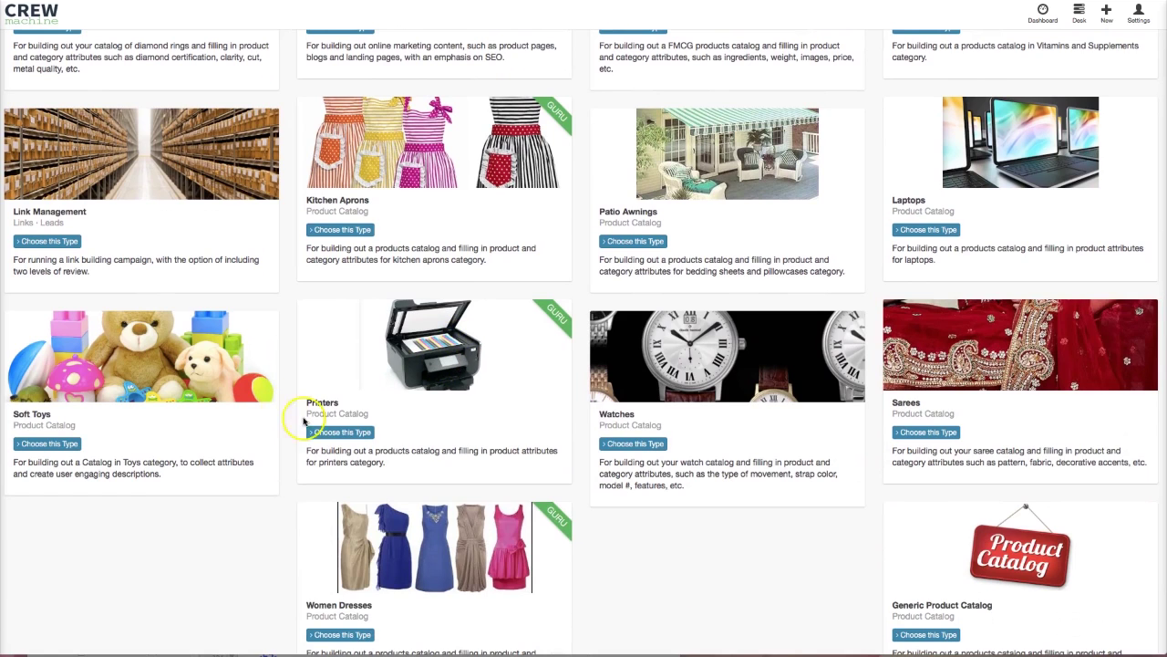
click(343, 434)
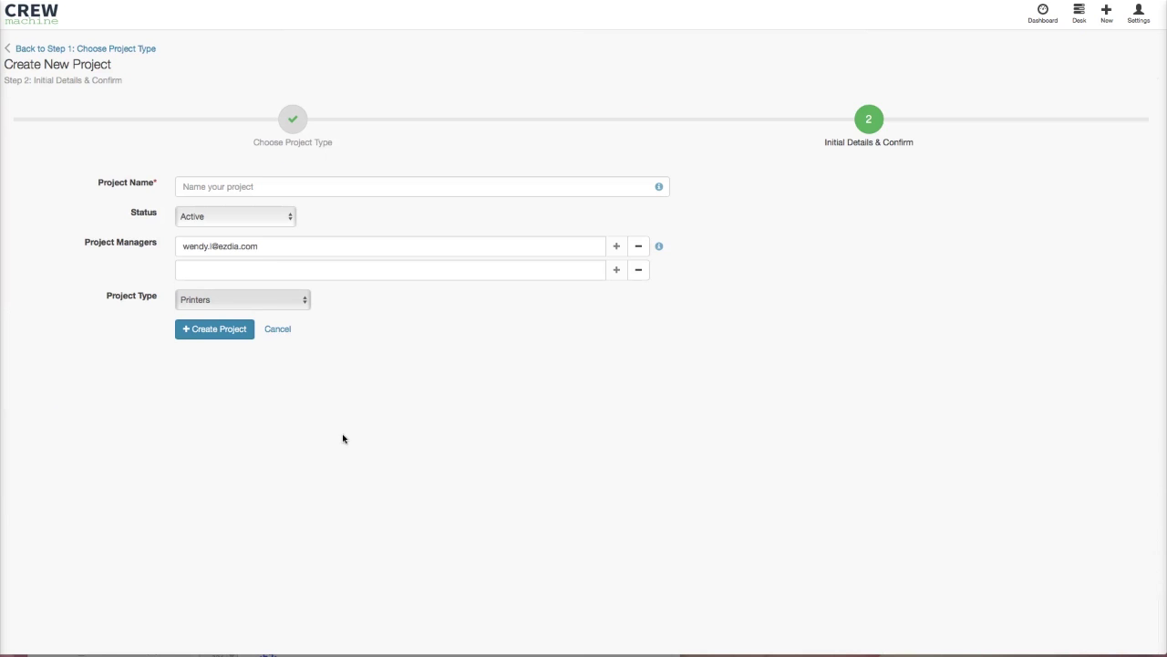
click(212, 336)
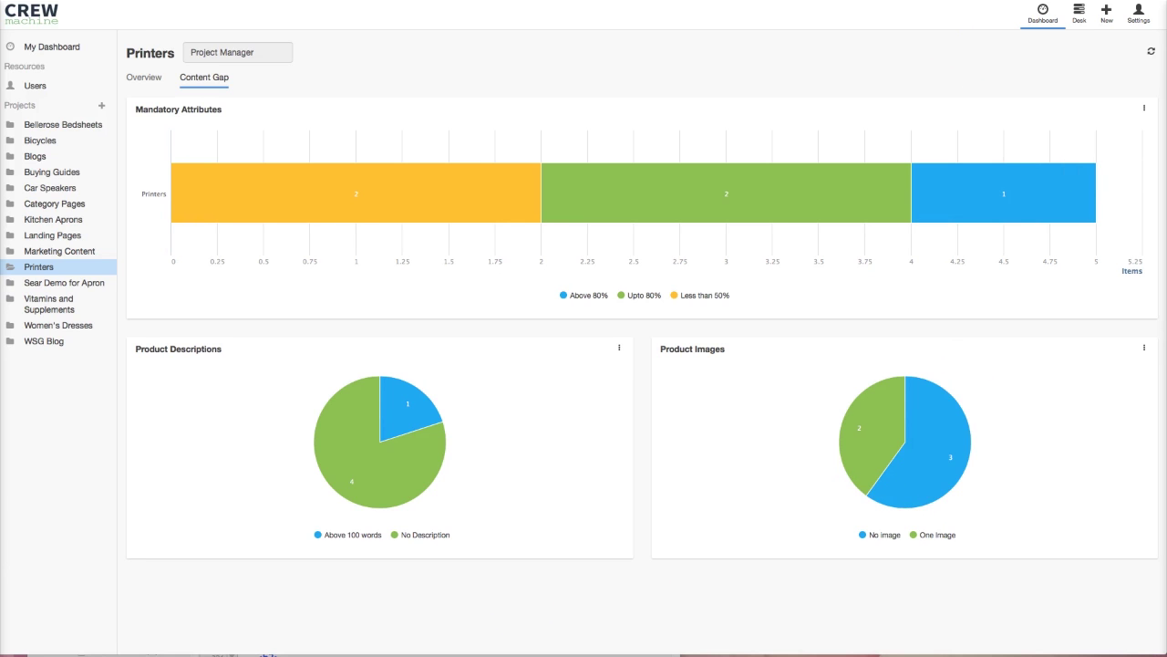
- Inspect the segments of the Printers project's Mandatory Attributes chart and open the items in the Above 80% group
click(144, 79)
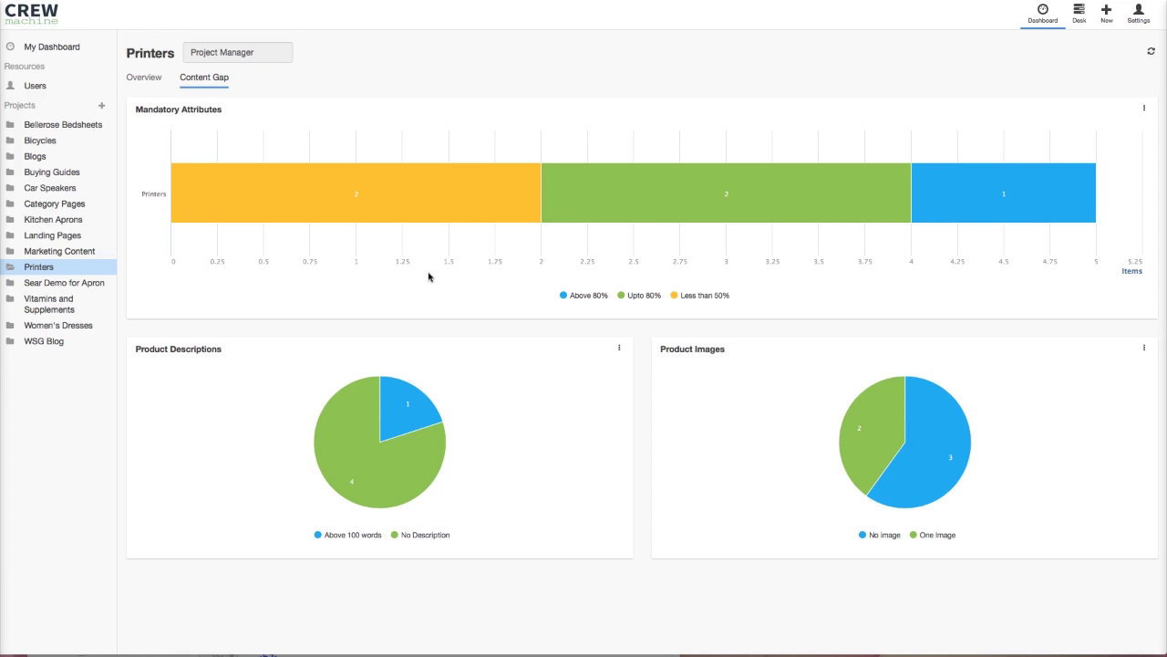
mouse_move(418, 194)
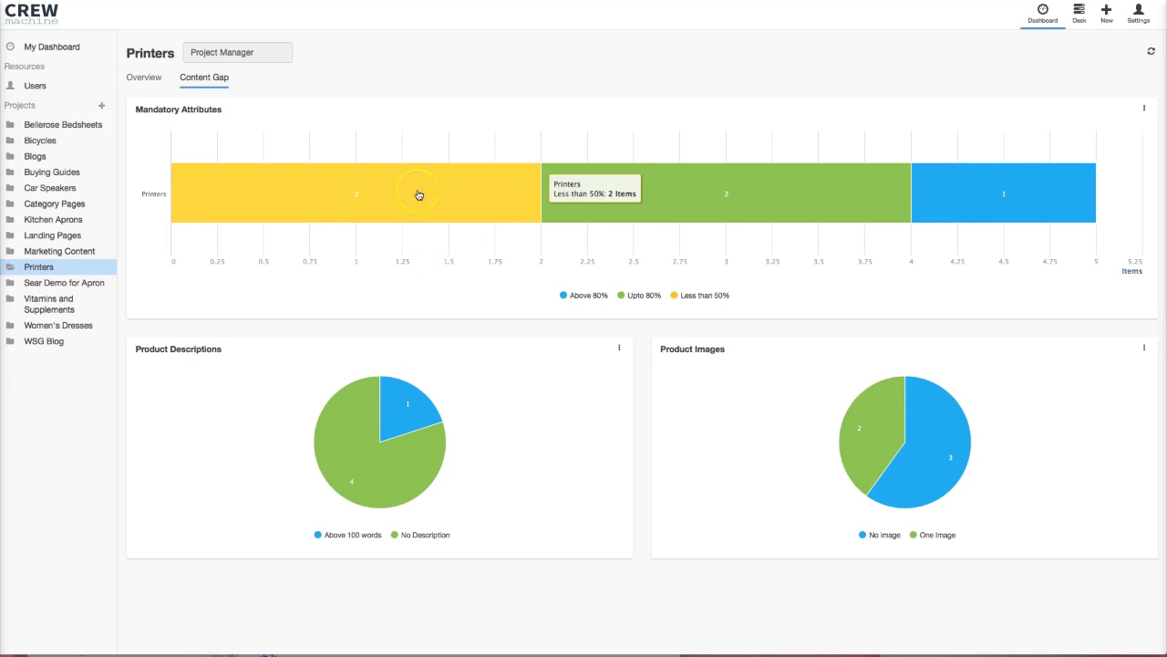
click(682, 195)
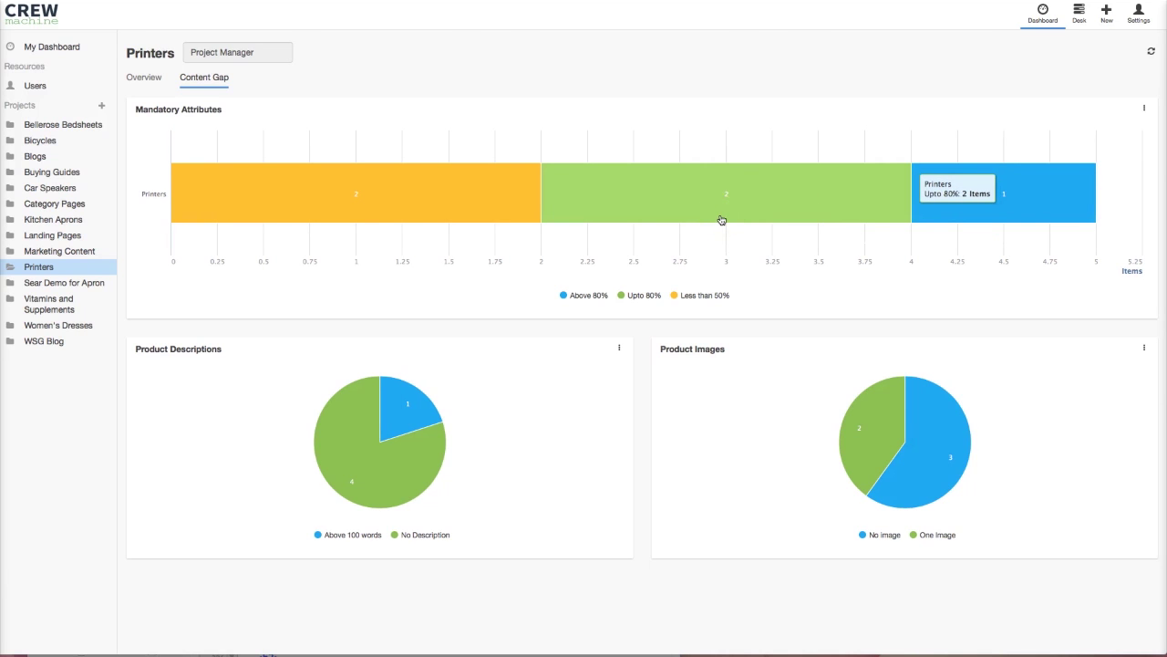
mouse_move(990, 203)
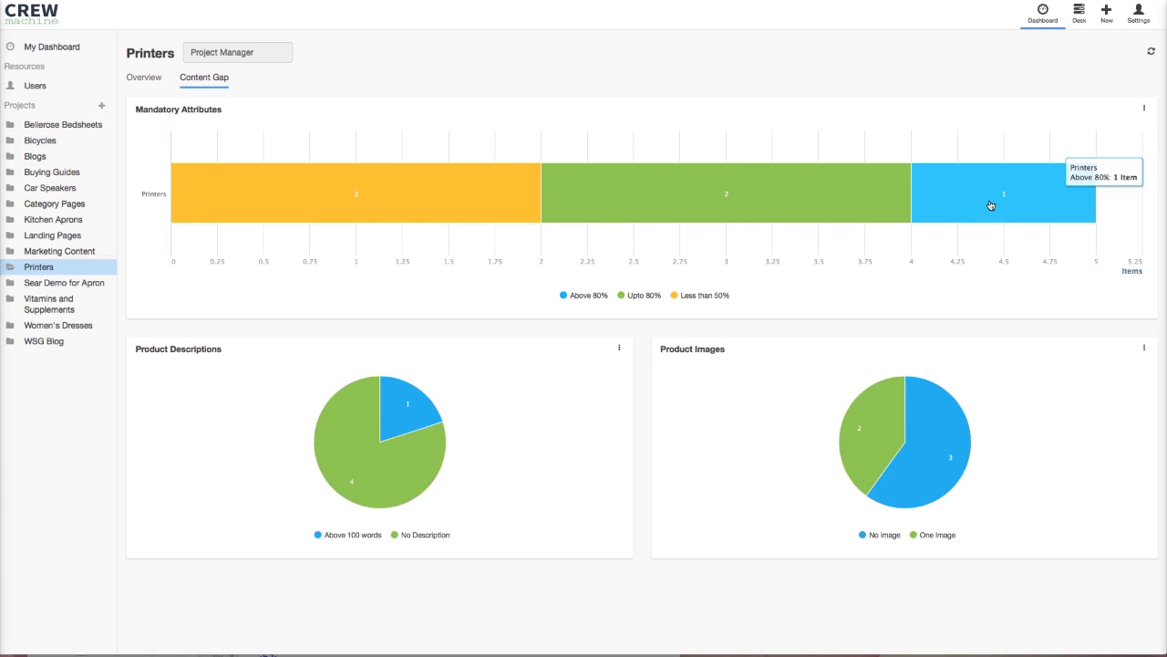
mouse_move(889, 194)
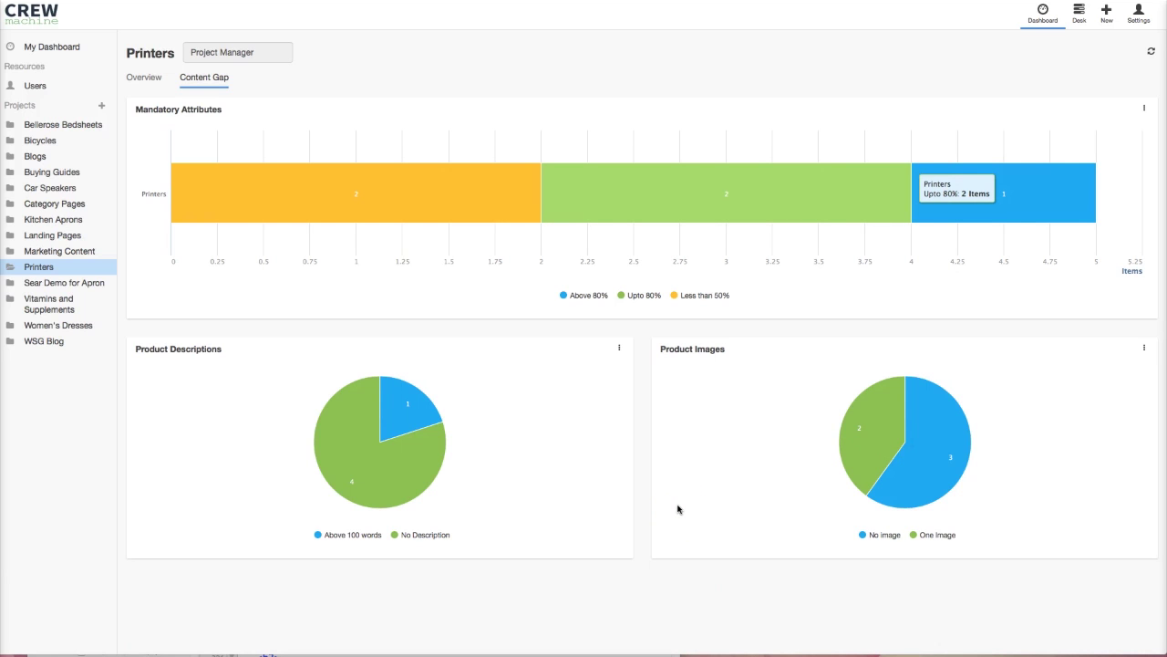
click(1014, 207)
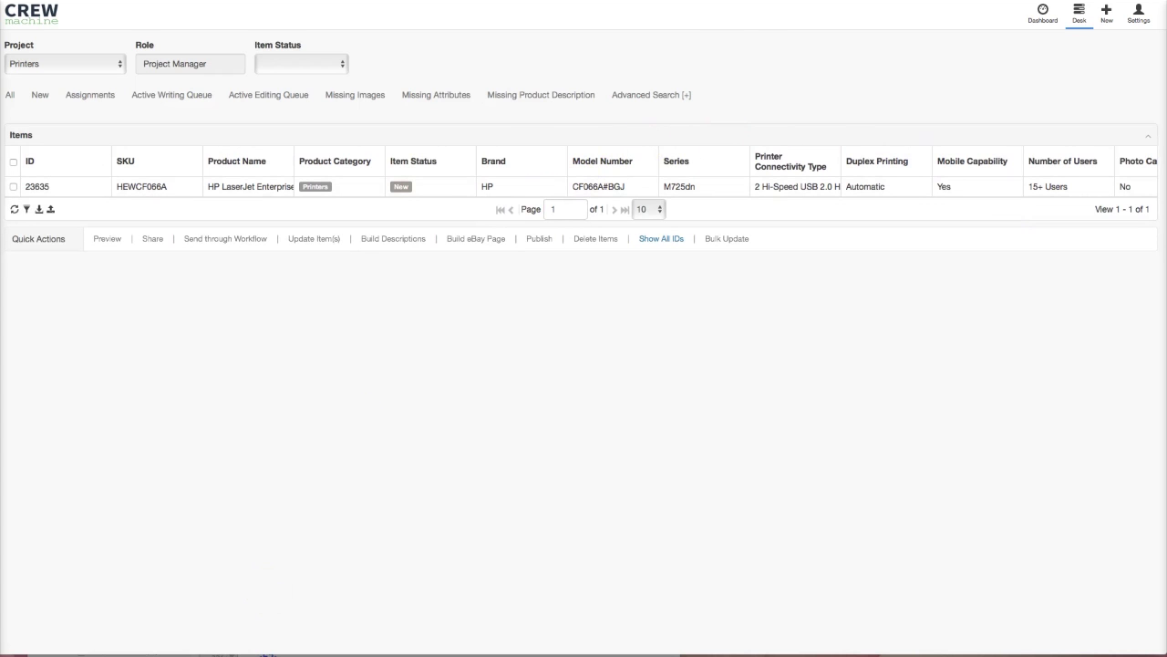
- Open the HP LaserJet Enterprise item from the filtered item list
click(700, 188)
click(686, 187)
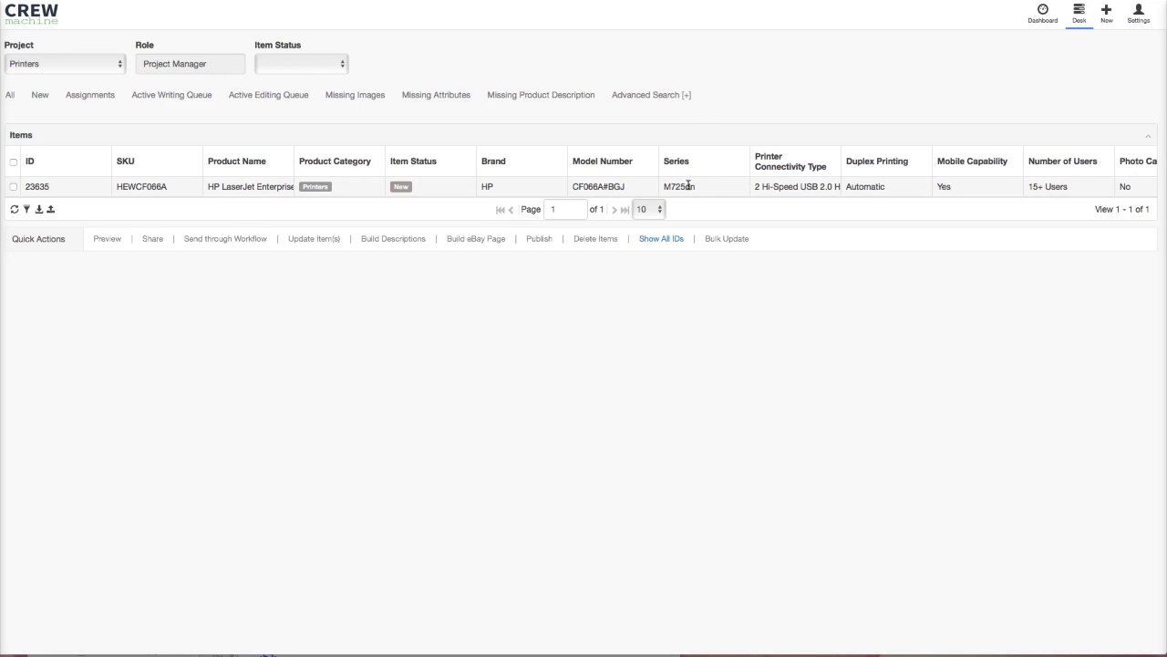
click(453, 185)
- Review the printer item's search and marketing fields, master description, mandatory product attributes and remaining specifications
scroll(167, 325, down, 1)
scroll(166, 325, down, 10)
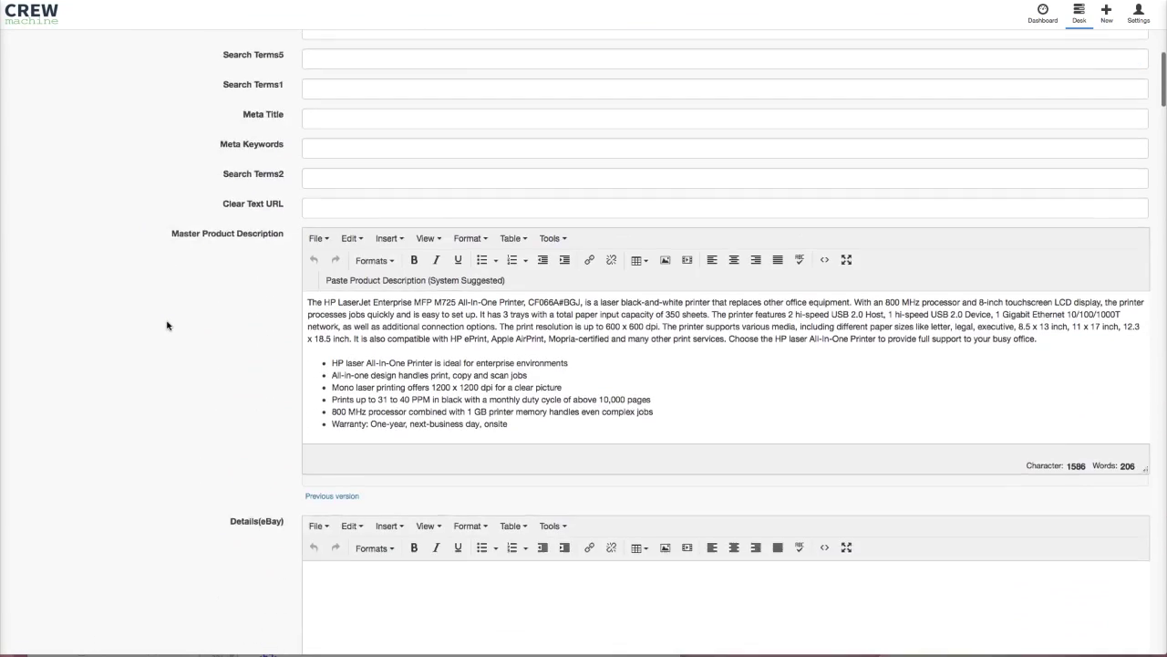
scroll(167, 325, down, 10)
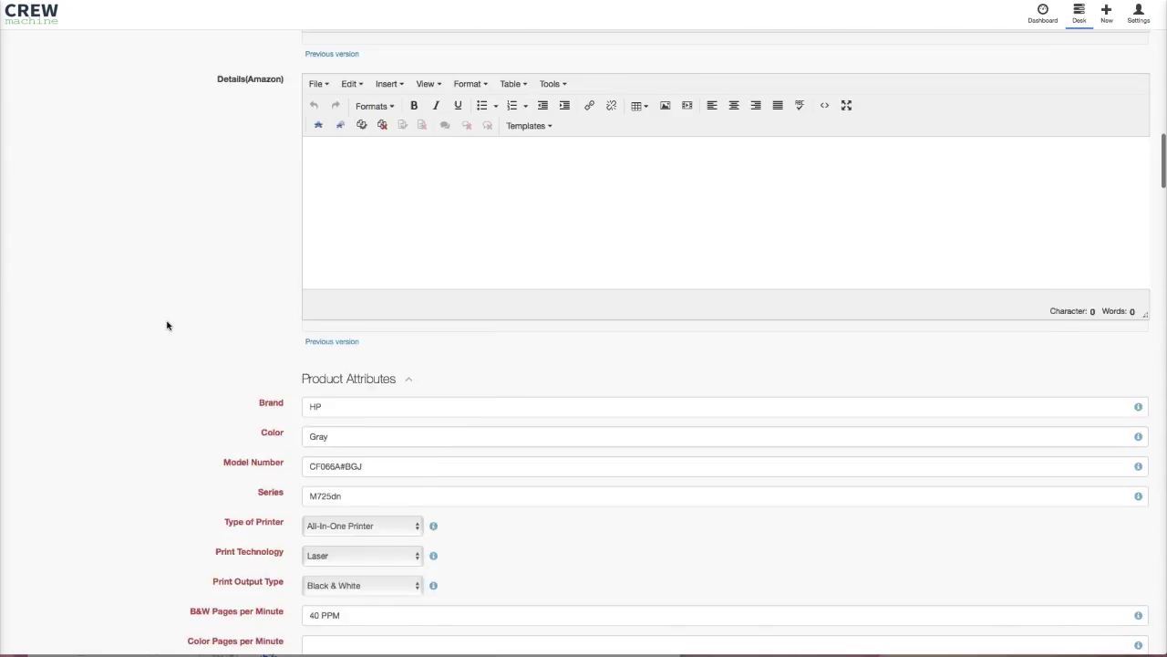
scroll(167, 324, down, 10)
scroll(167, 324, down, 3)
scroll(167, 325, down, 1)
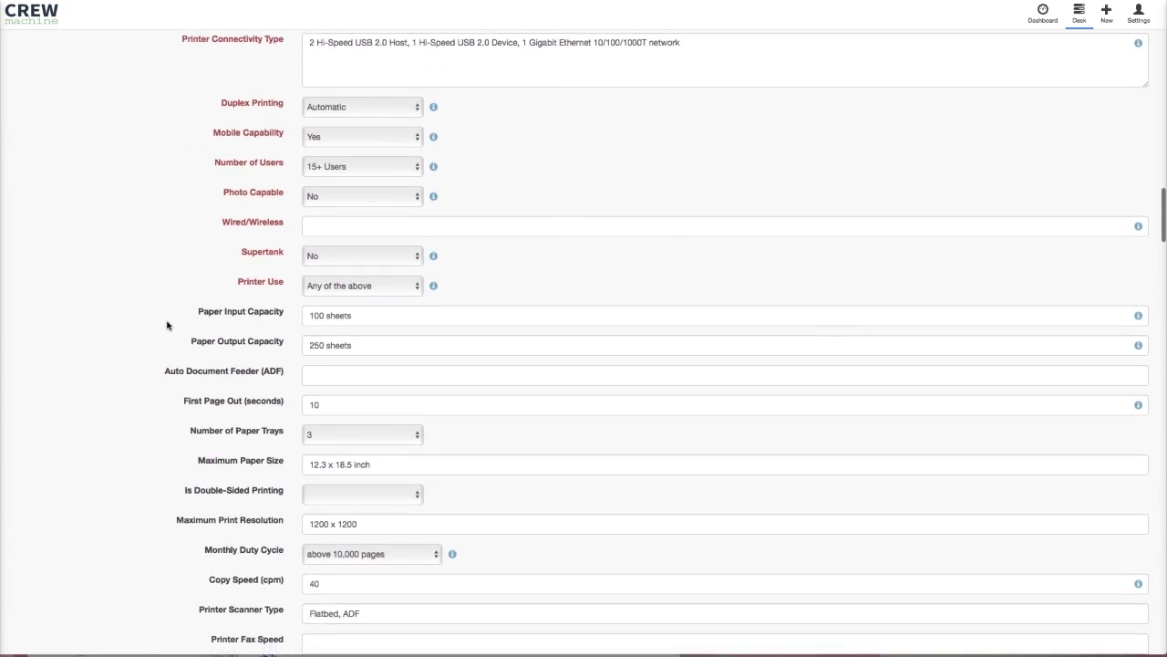
scroll(166, 324, up, 10)
scroll(167, 325, up, 20)
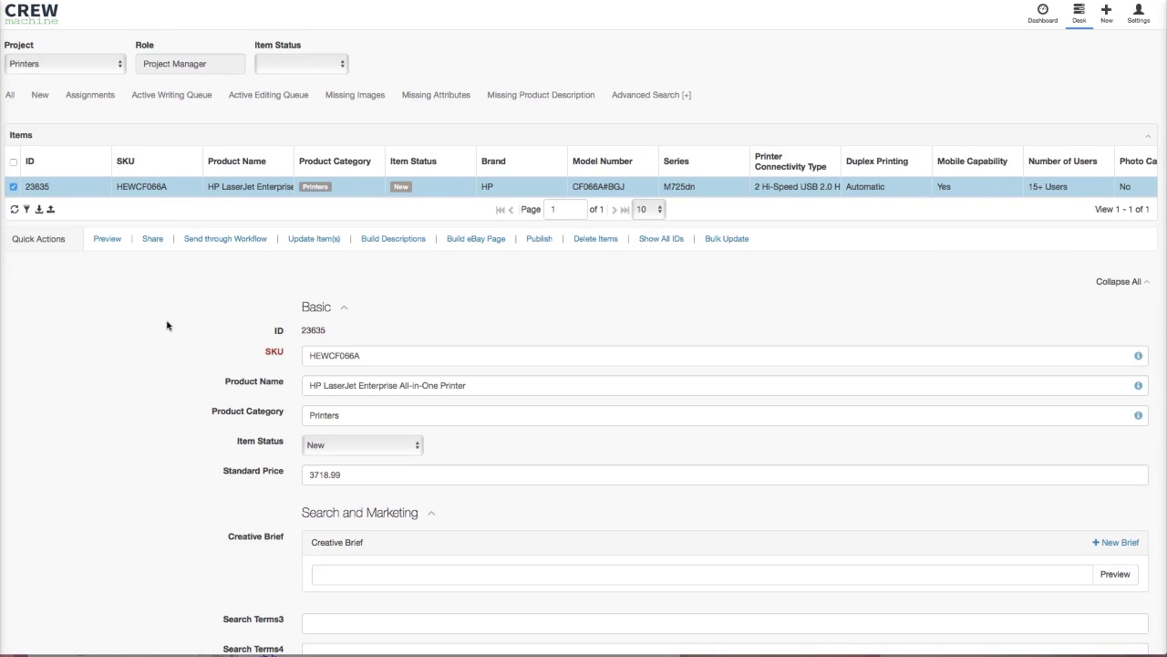
- Choose the Research, Writing and Editing workflow for the selected printer and check its Researcher, Writer and Editor assignment fields
click(242, 238)
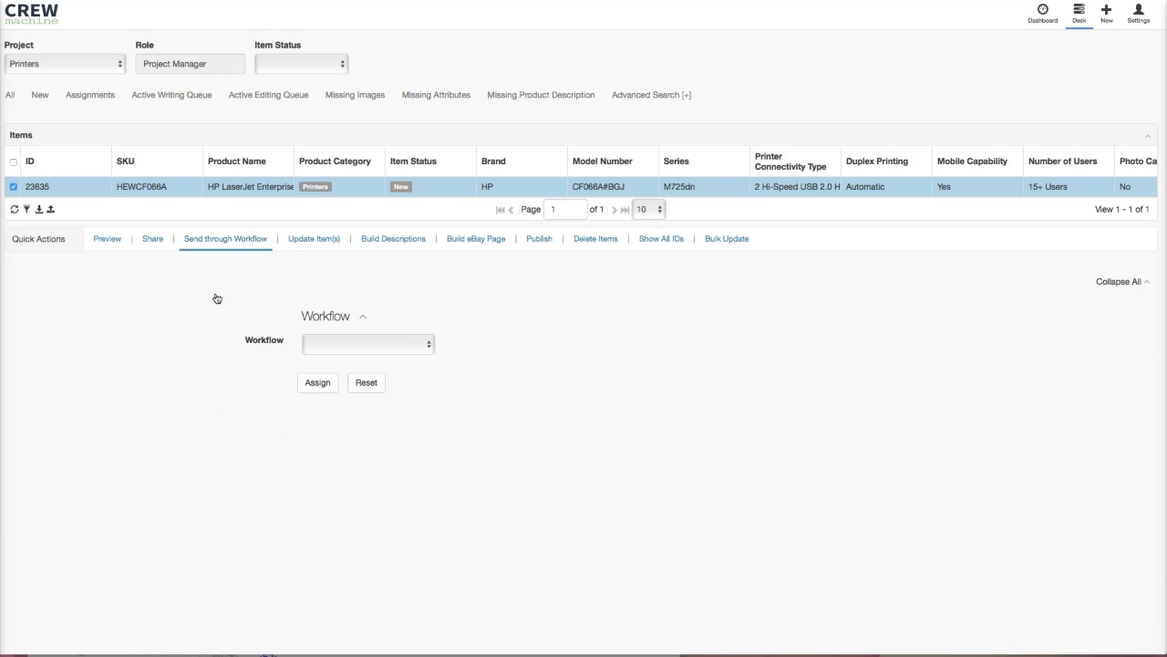
click(350, 342)
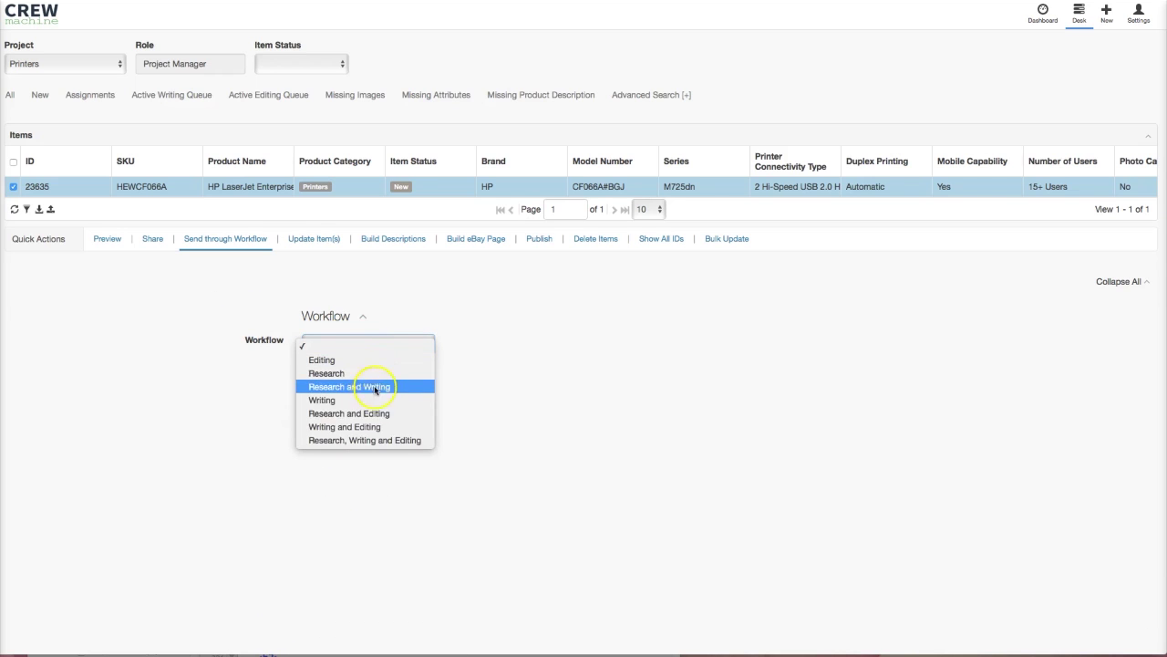
click(405, 440)
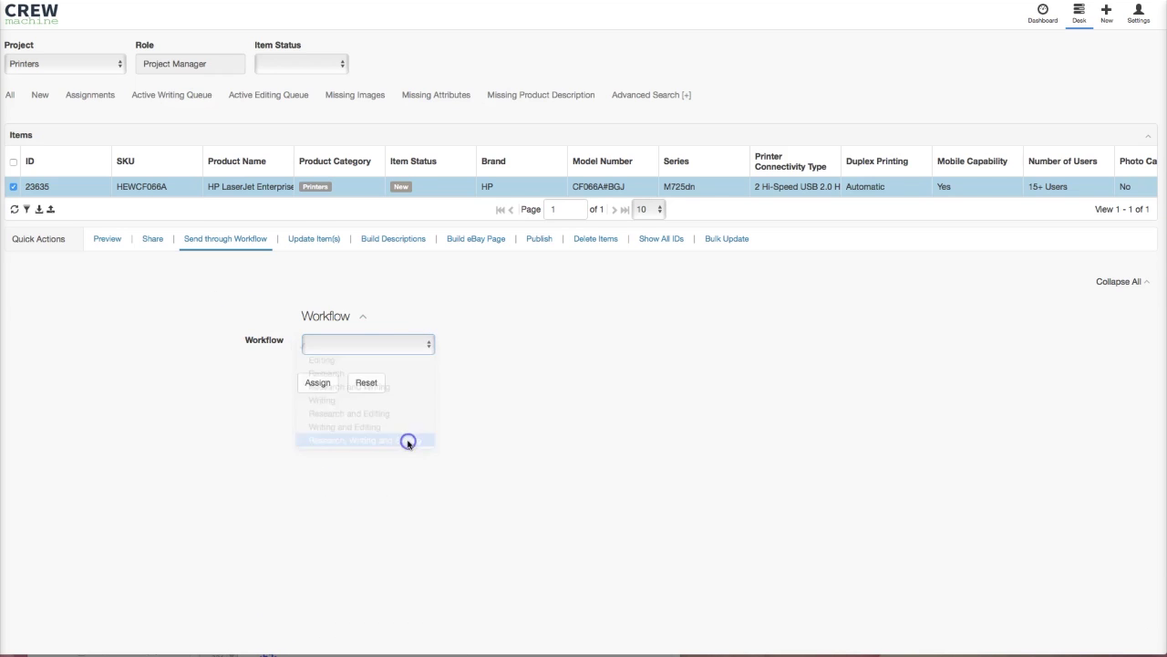
click(305, 373)
click(305, 403)
click(305, 434)
click(308, 373)
click(230, 418)
click(243, 408)
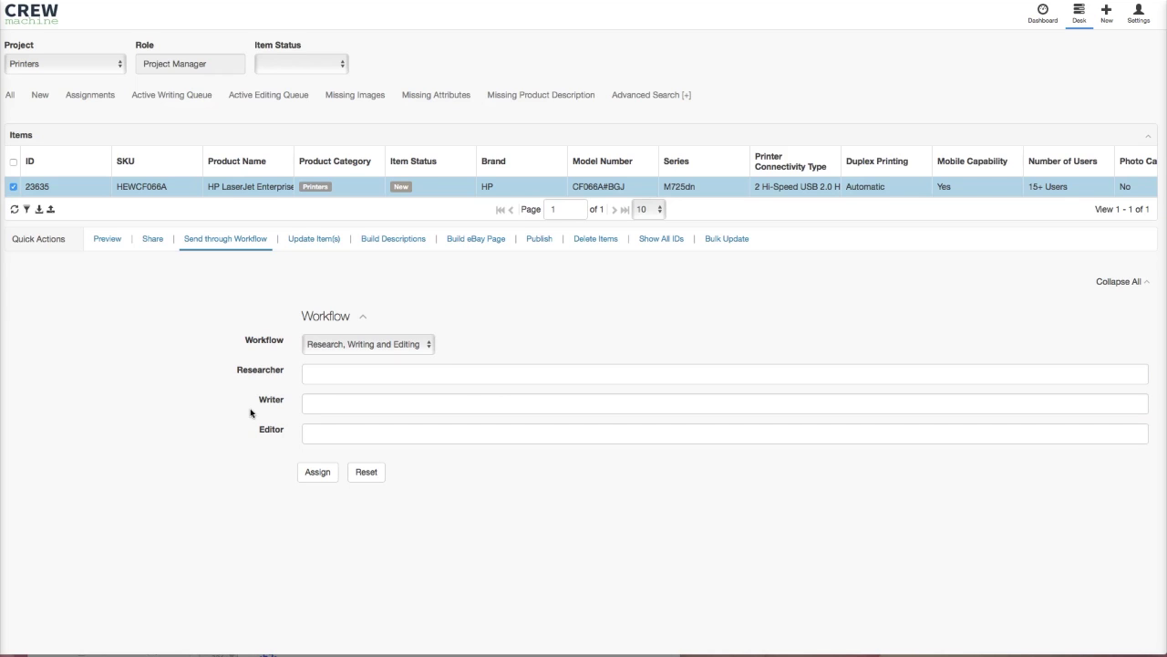
click(248, 411)
- Build the system description for the selected HP LaserJet item and confirm the update
click(393, 239)
click(393, 240)
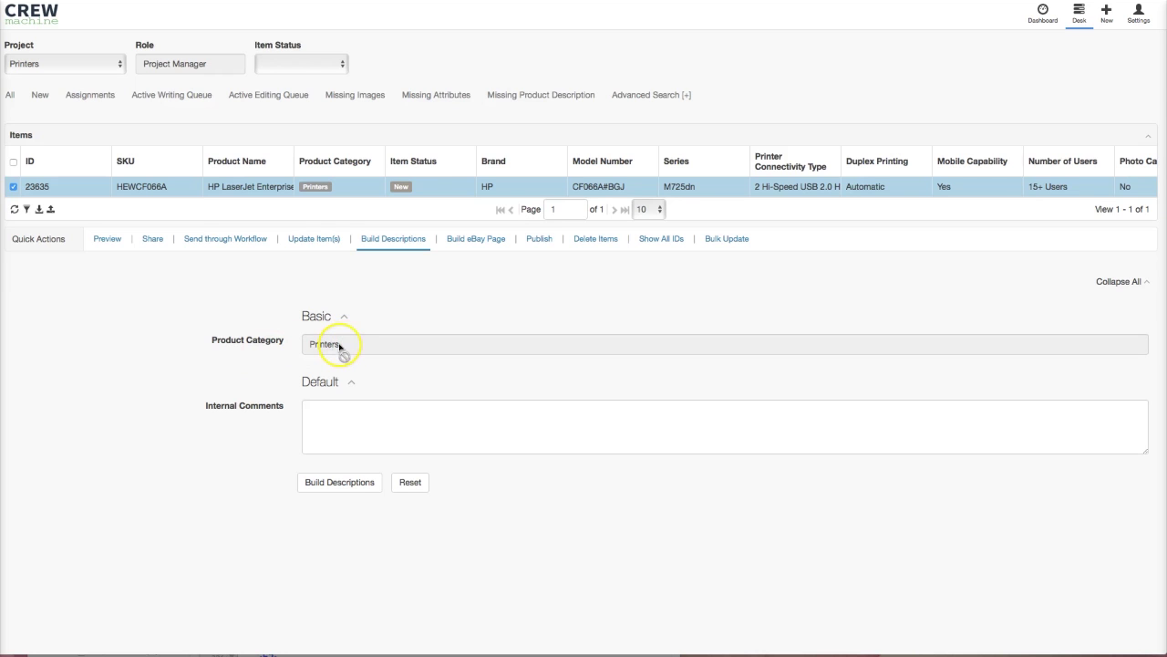
click(349, 480)
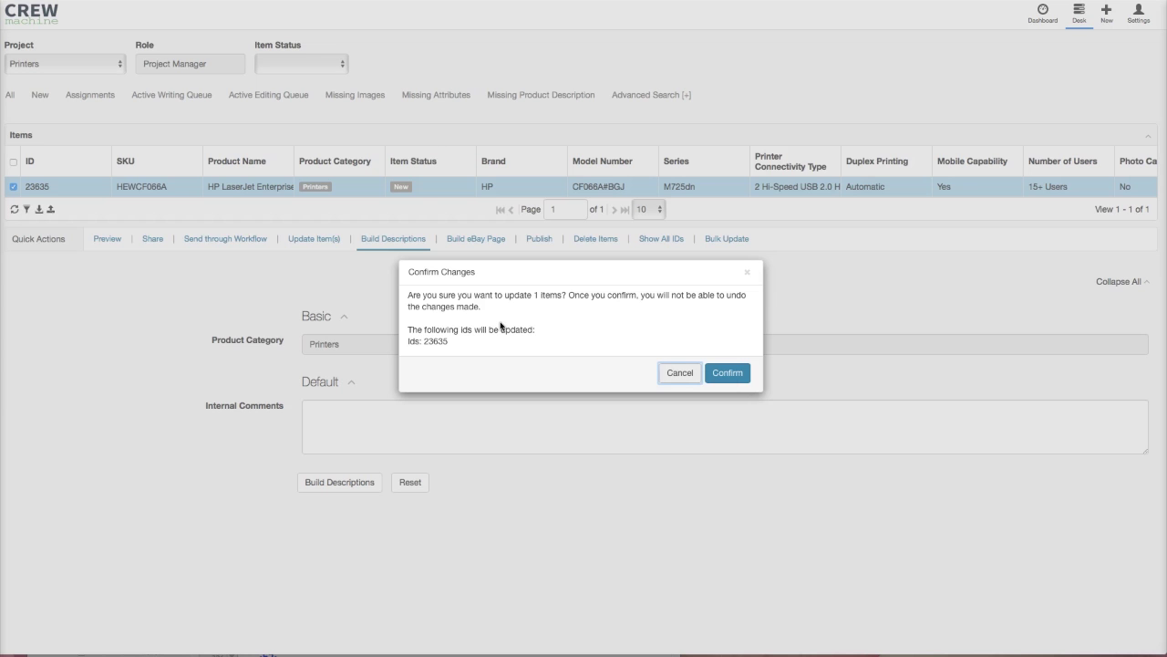
click(727, 372)
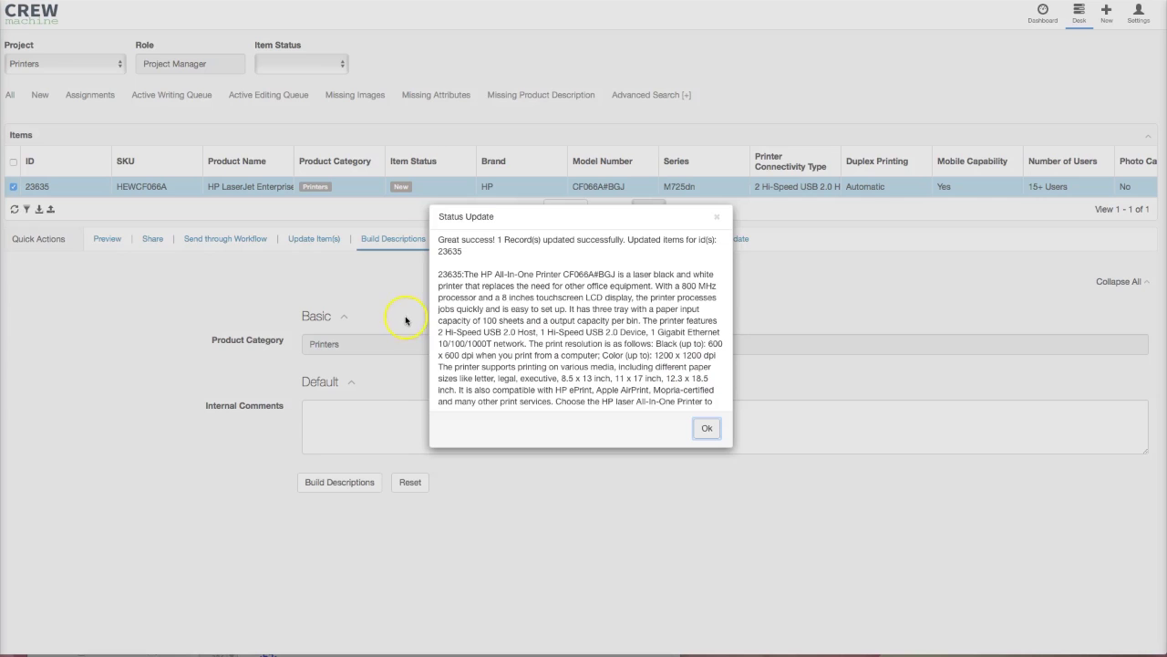
- Read through the generated description and its bullet points in the status update, then close it
scroll(517, 320, down, 1)
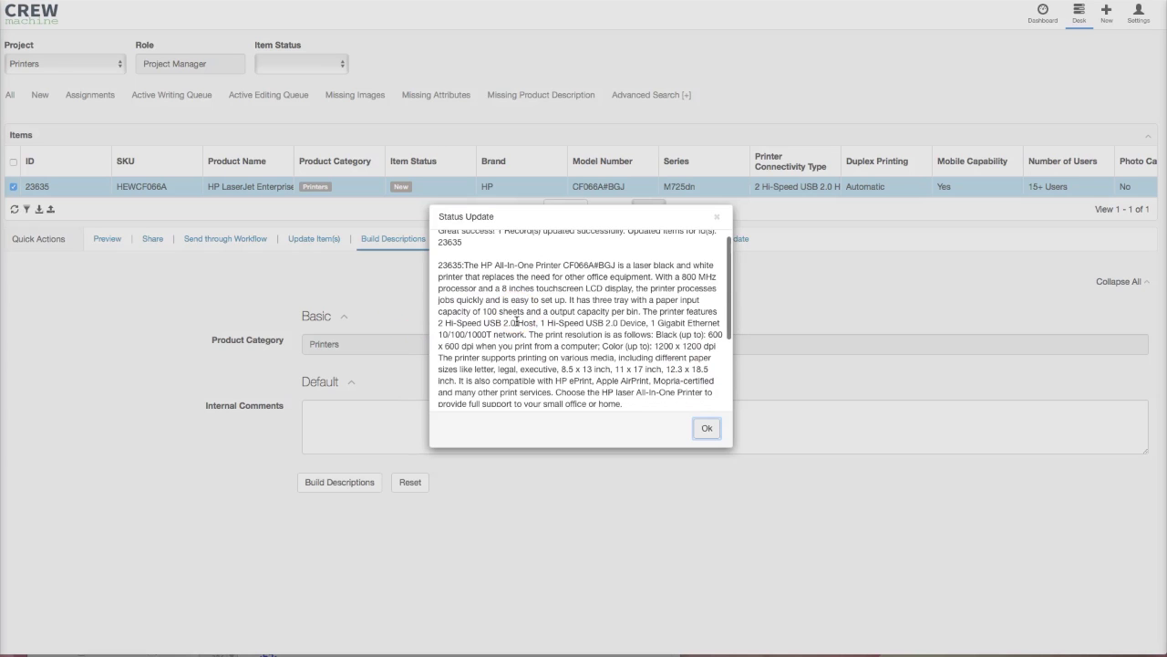
scroll(531, 312, down, 5)
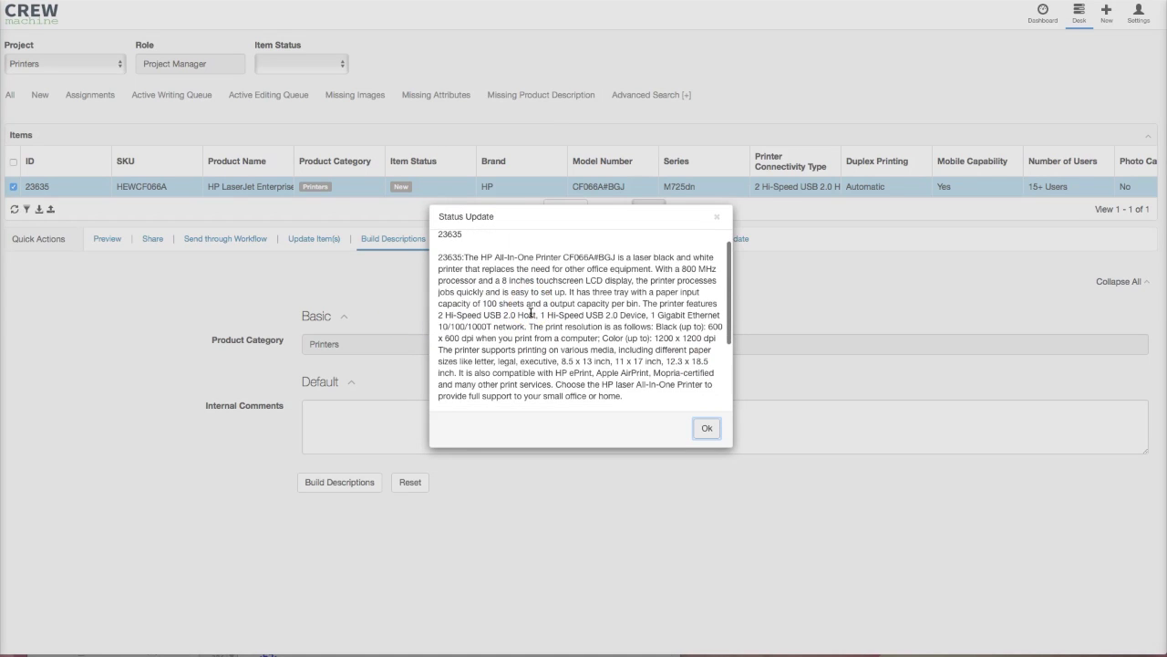
scroll(531, 312, down, 2)
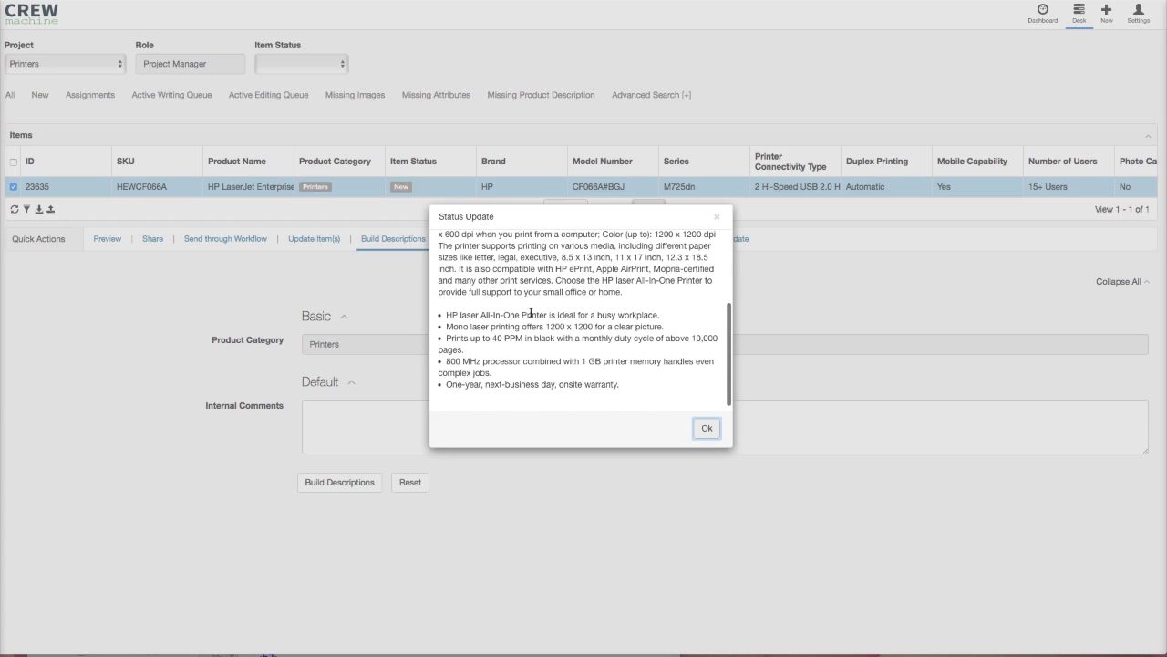
scroll(626, 357, up, 8)
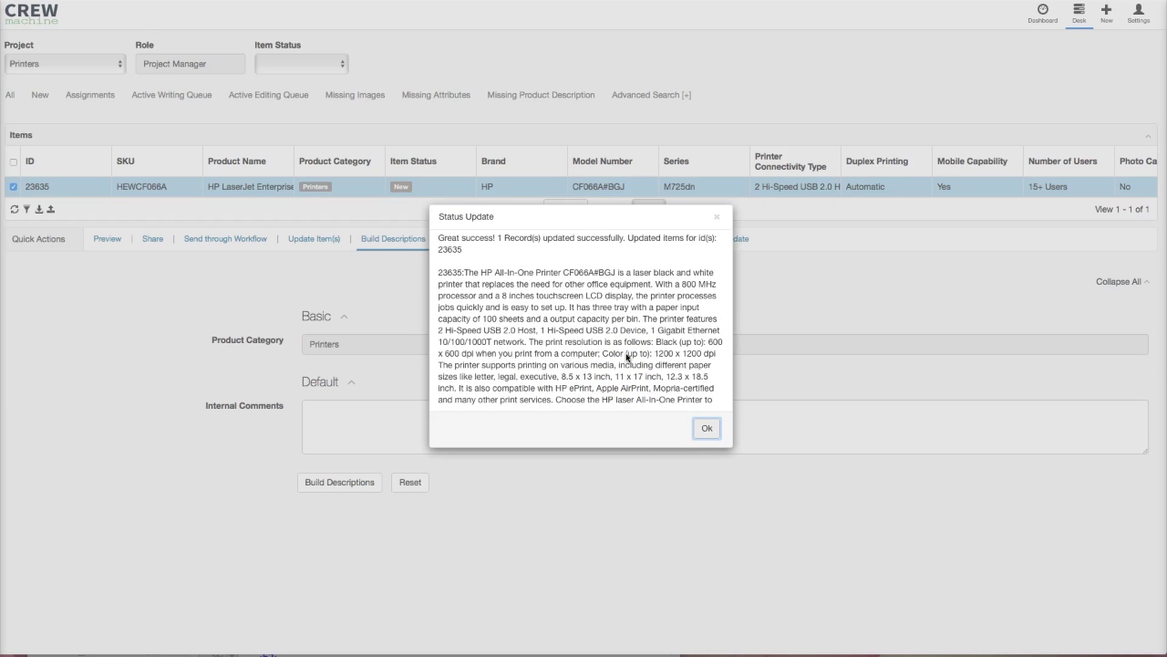
scroll(627, 357, down, 1)
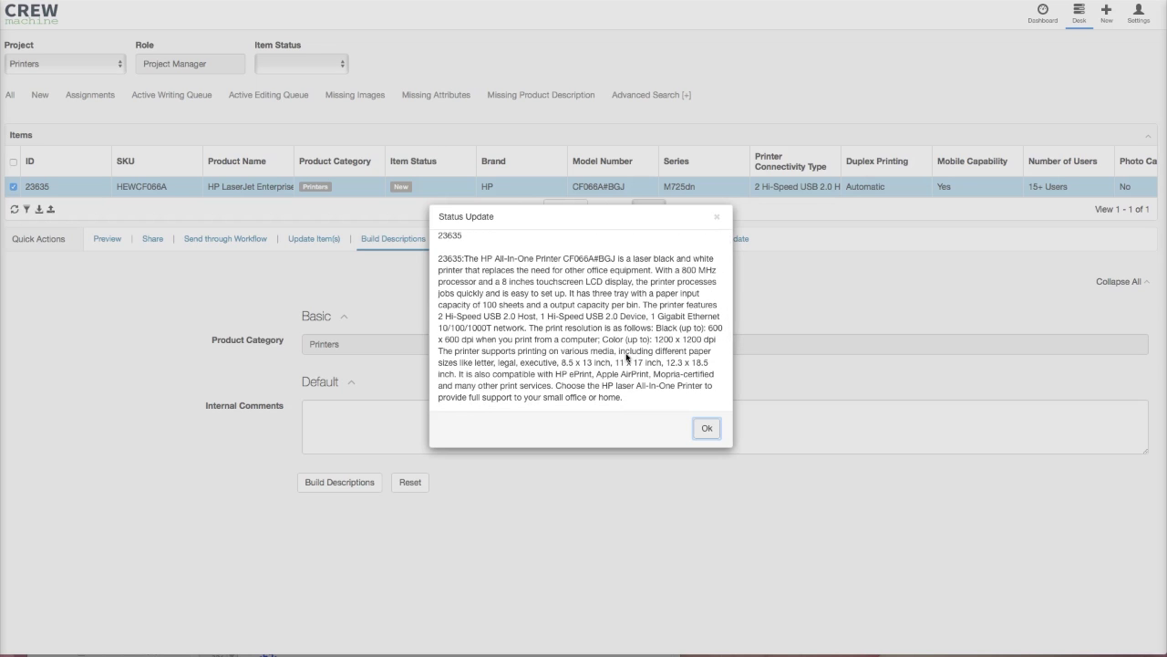
scroll(626, 358, down, 5)
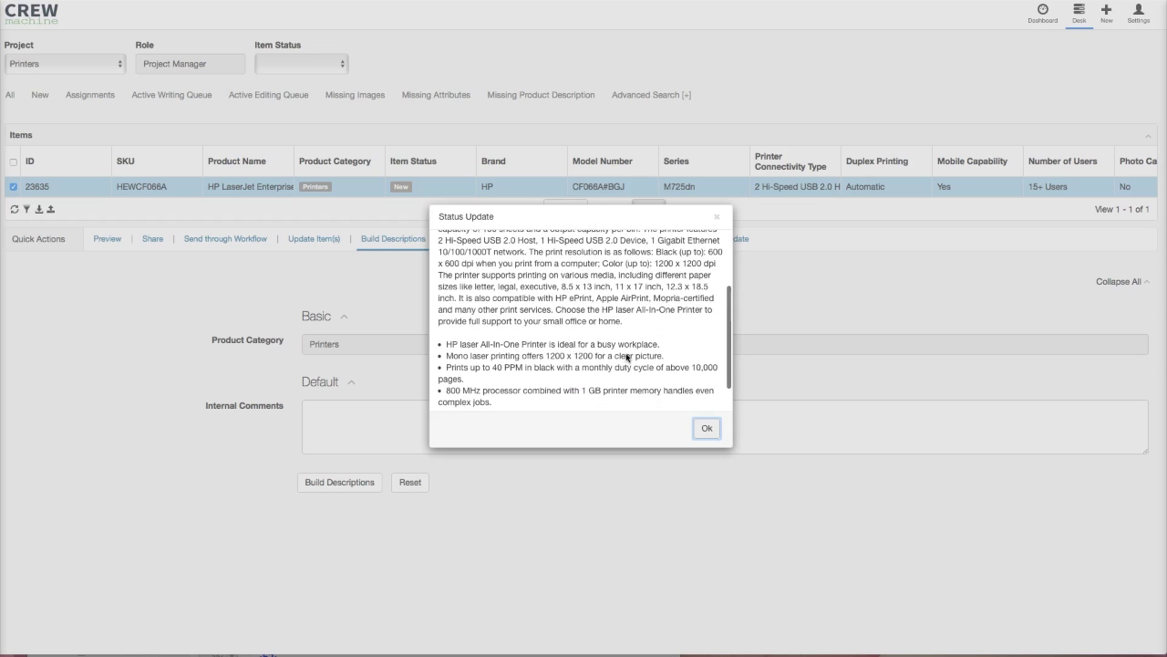
scroll(627, 358, down, 2)
click(707, 426)
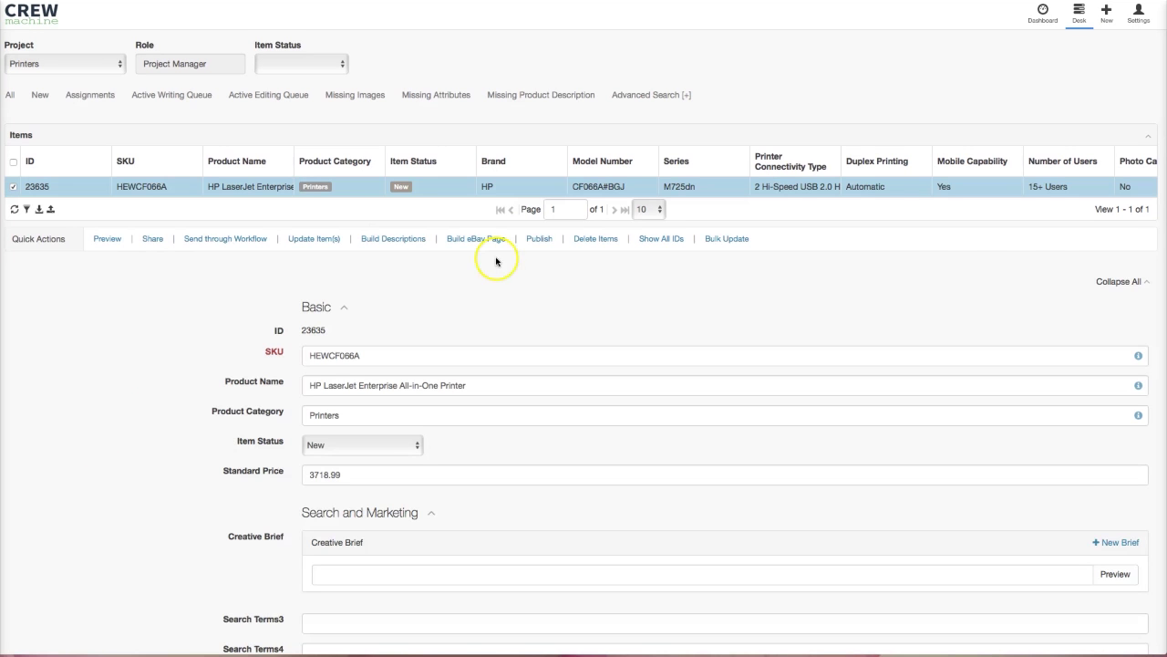
- Examine the Product Description (System Suggested) field in the printer item's details
scroll(157, 308, down, 4)
scroll(157, 307, down, 10)
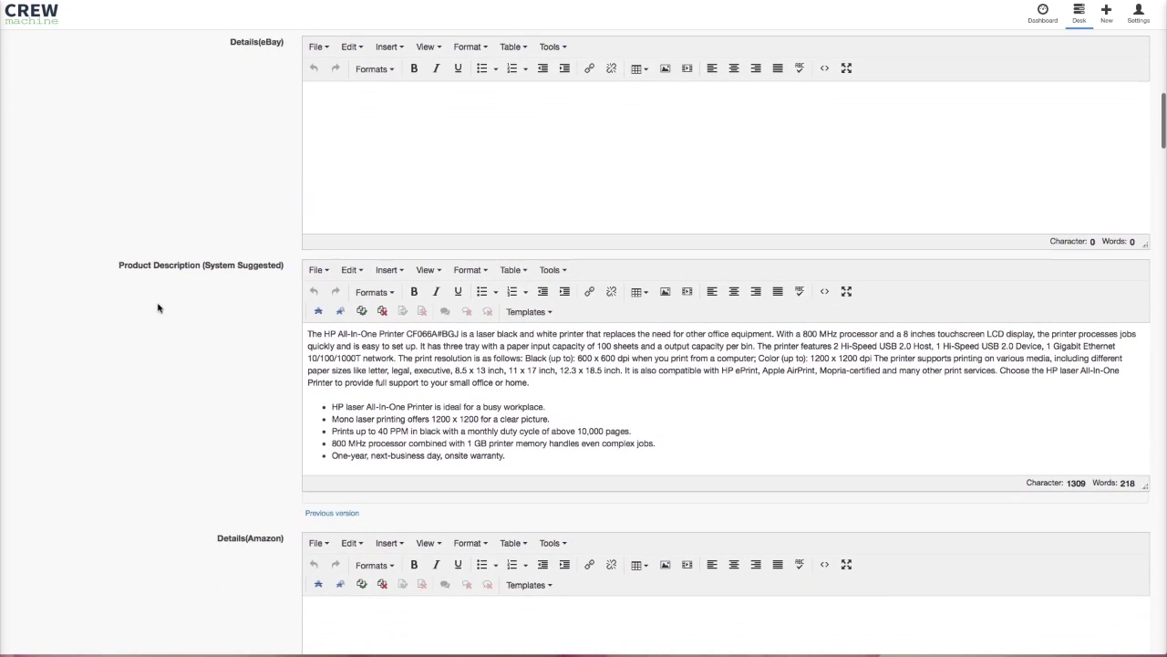
scroll(223, 306, down, 1)
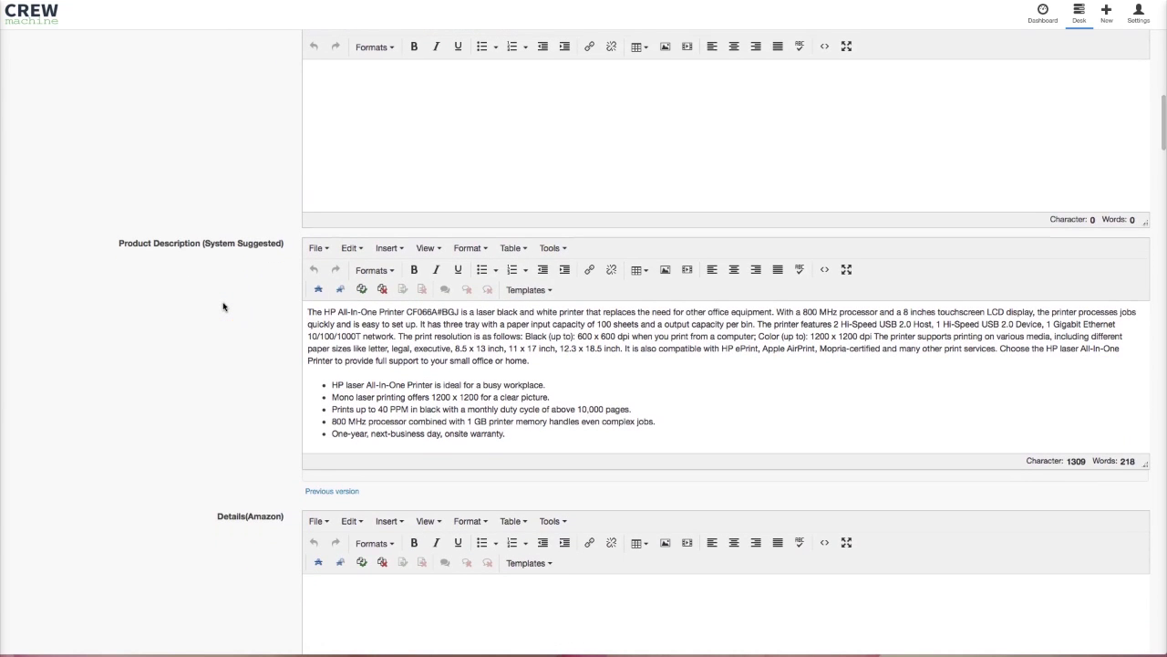
- Insert the system-suggested product description into the Master Product Description field
click(233, 370)
scroll(231, 372, up, 5)
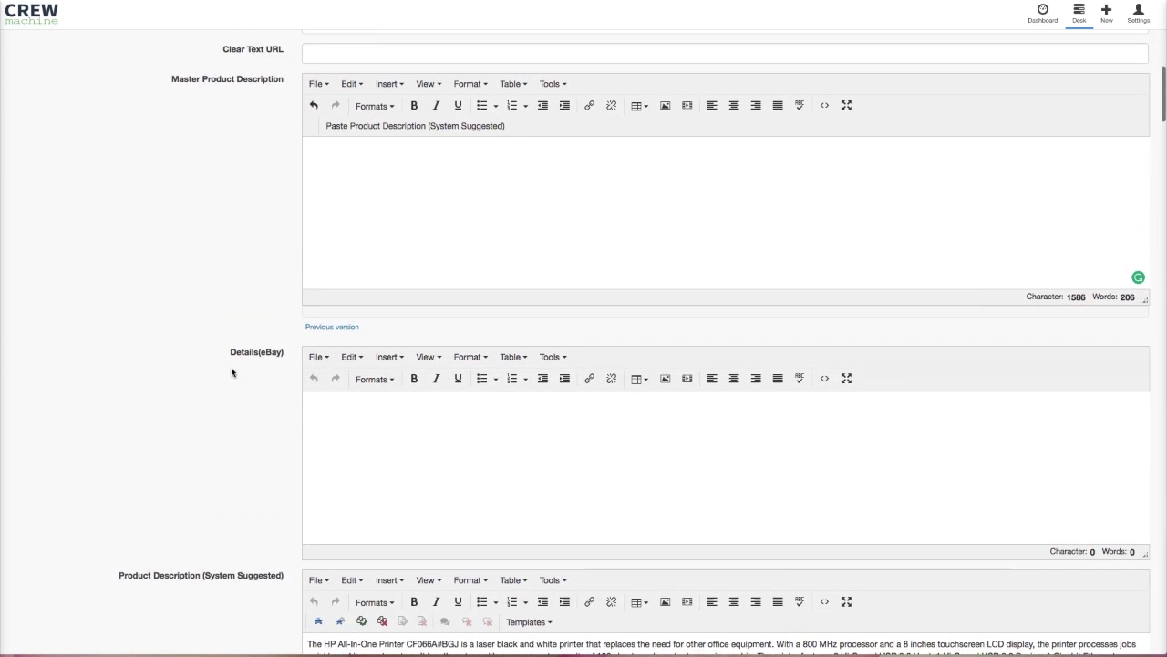
scroll(232, 372, up, 1)
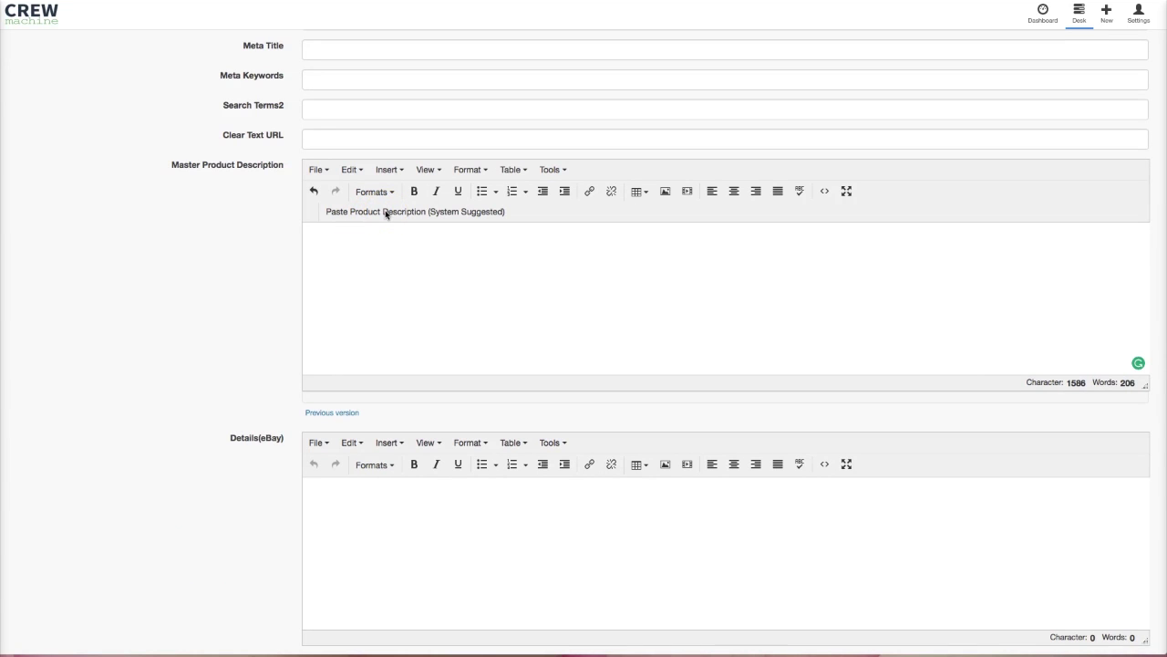
click(393, 212)
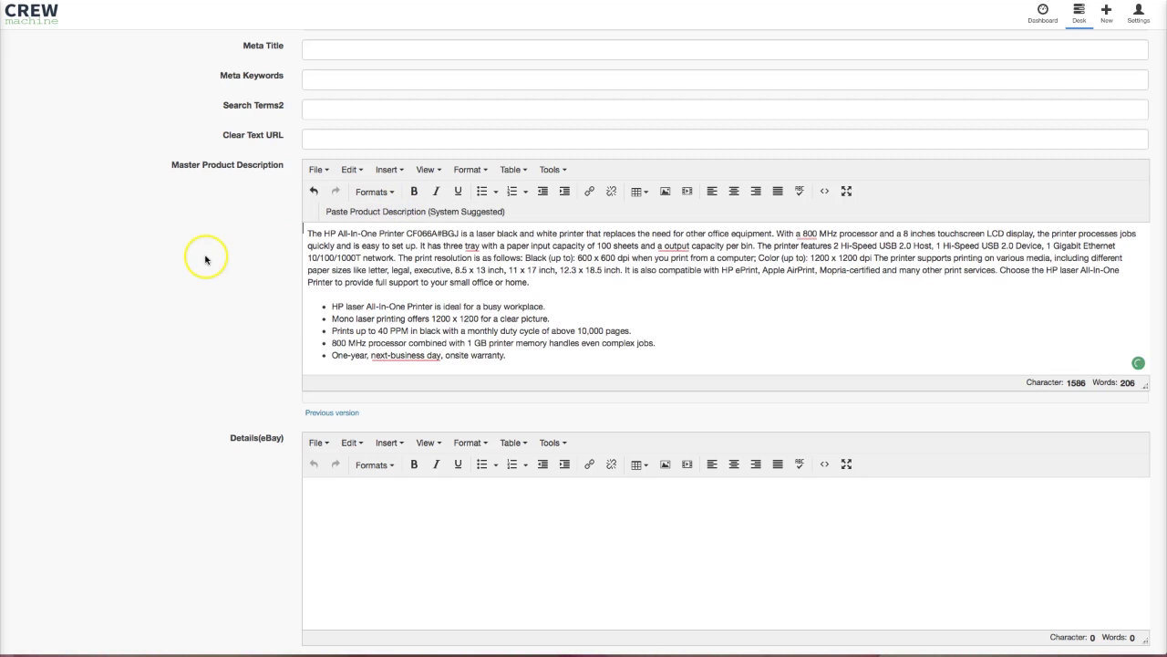
scroll(456, 288, down, 1)
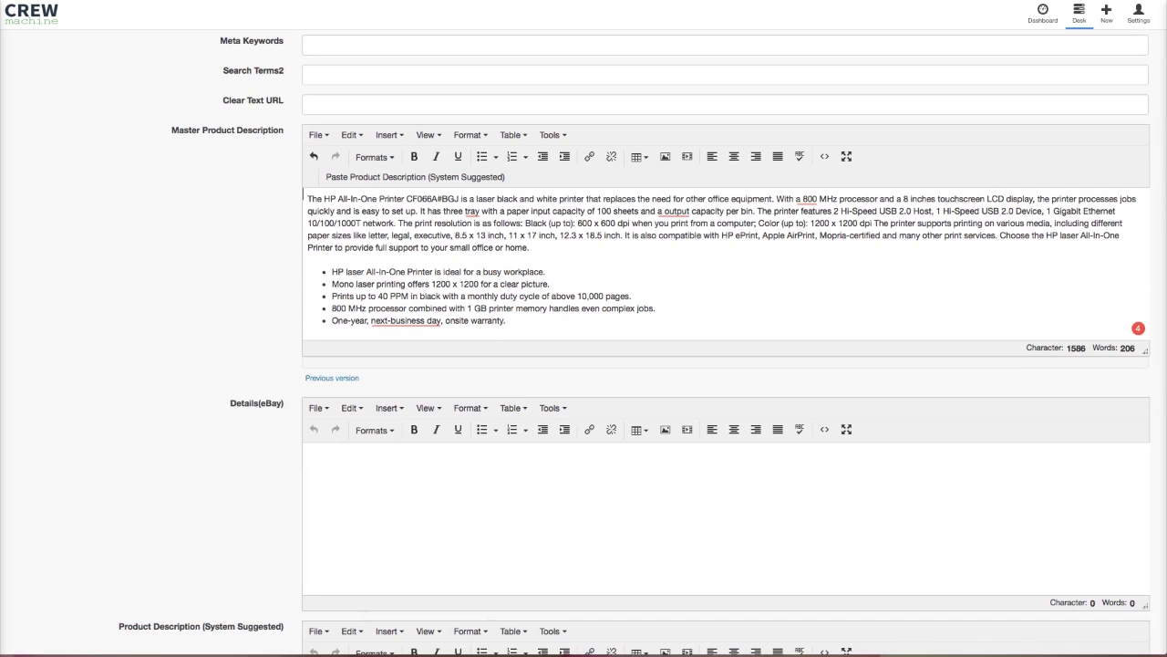
- In the Master Product Description, reword the last bullet as "Warranty: one-year, next-business day, onsite" and correct the article before "800 MHz processor" to "an"
click(335, 326)
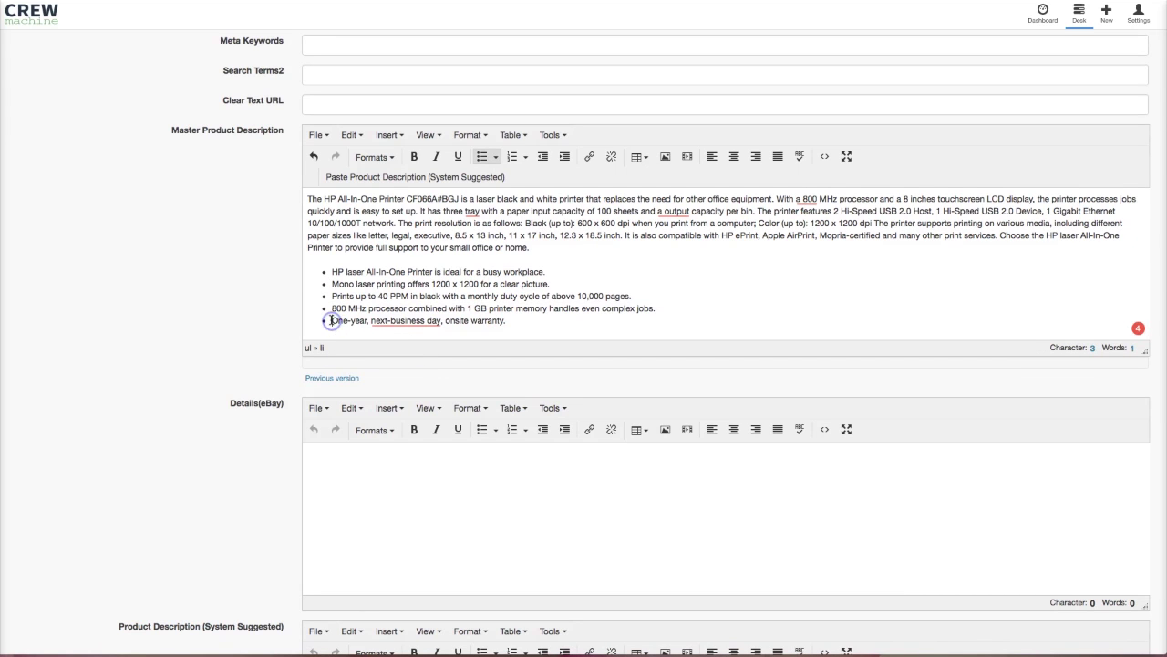
text(Warranty:)
key(BackSpace)
text(o)
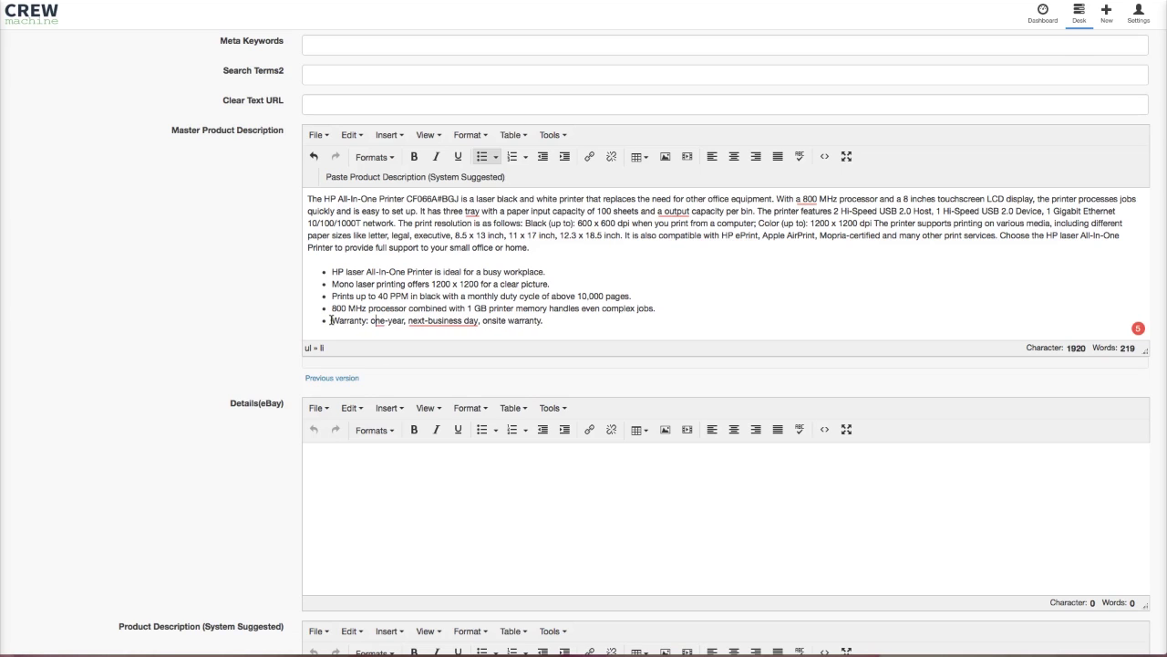
double_click(522, 320)
key(BackSpace)
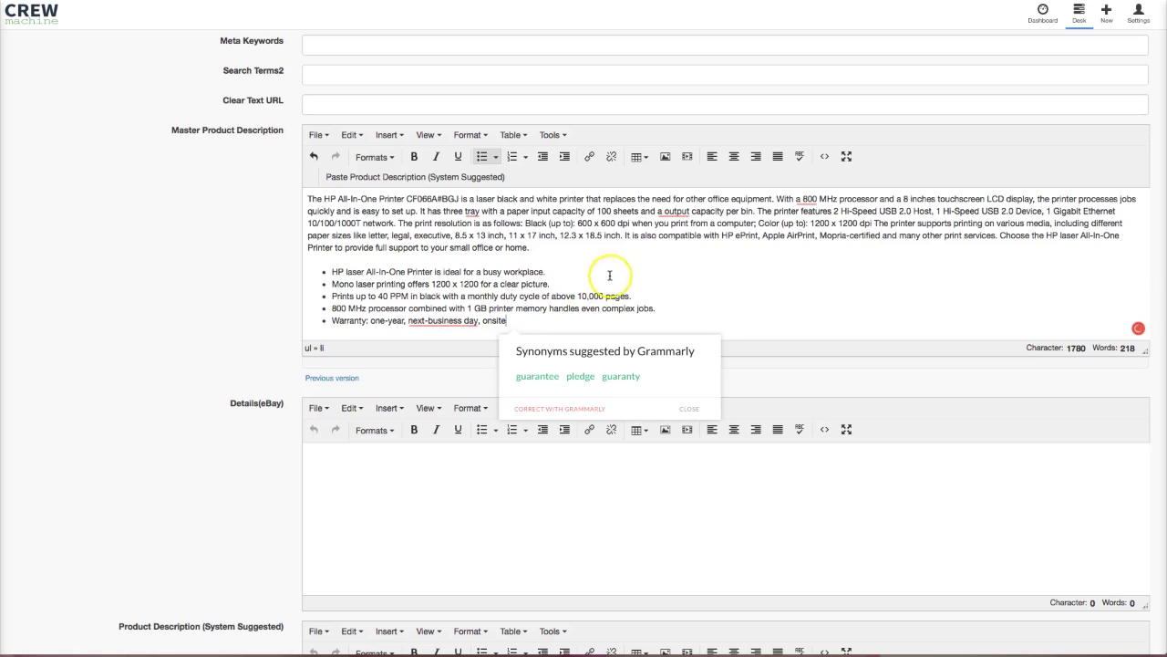
click(799, 200)
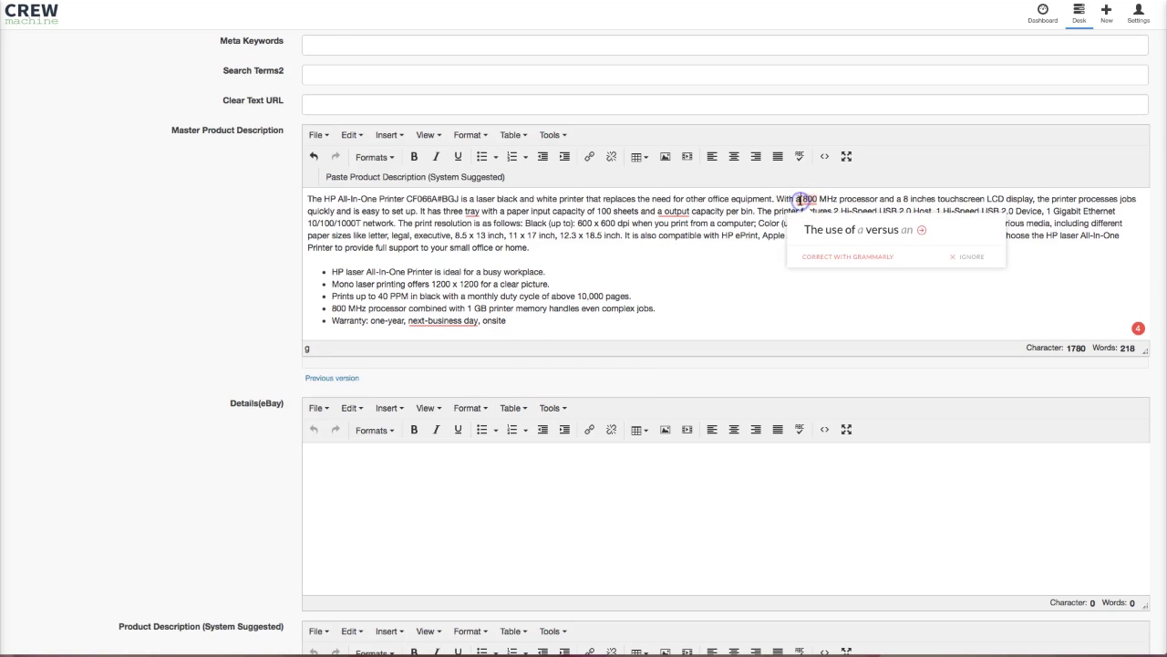
text(n)
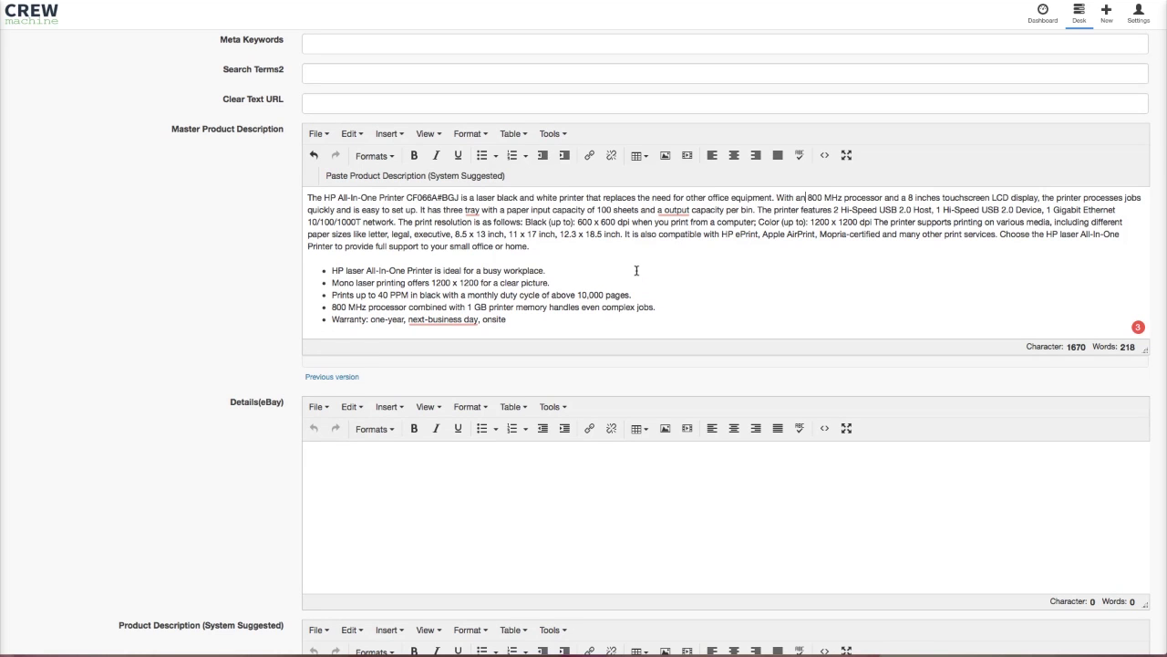
- Look over the edited Master Product Description and the description fields below it, and return to the item's quick actions
scroll(126, 333, down, 2)
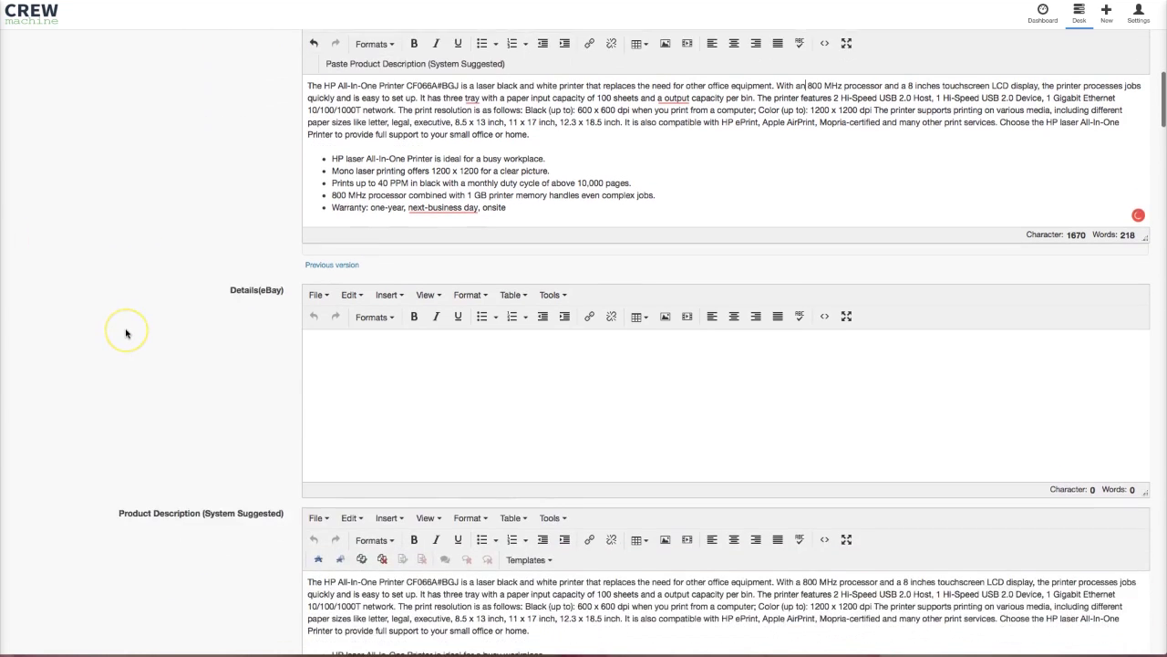
scroll(126, 333, down, 1)
scroll(125, 333, up, 4)
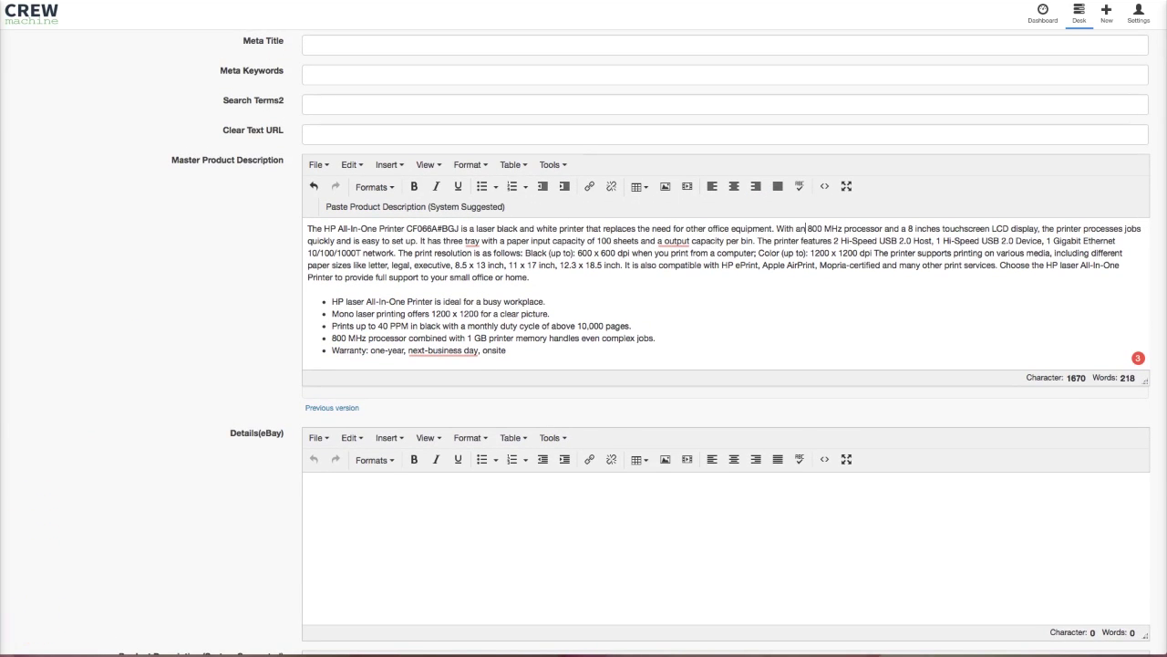
scroll(169, 464, down, 1)
scroll(170, 463, up, 8)
scroll(170, 463, up, 8)
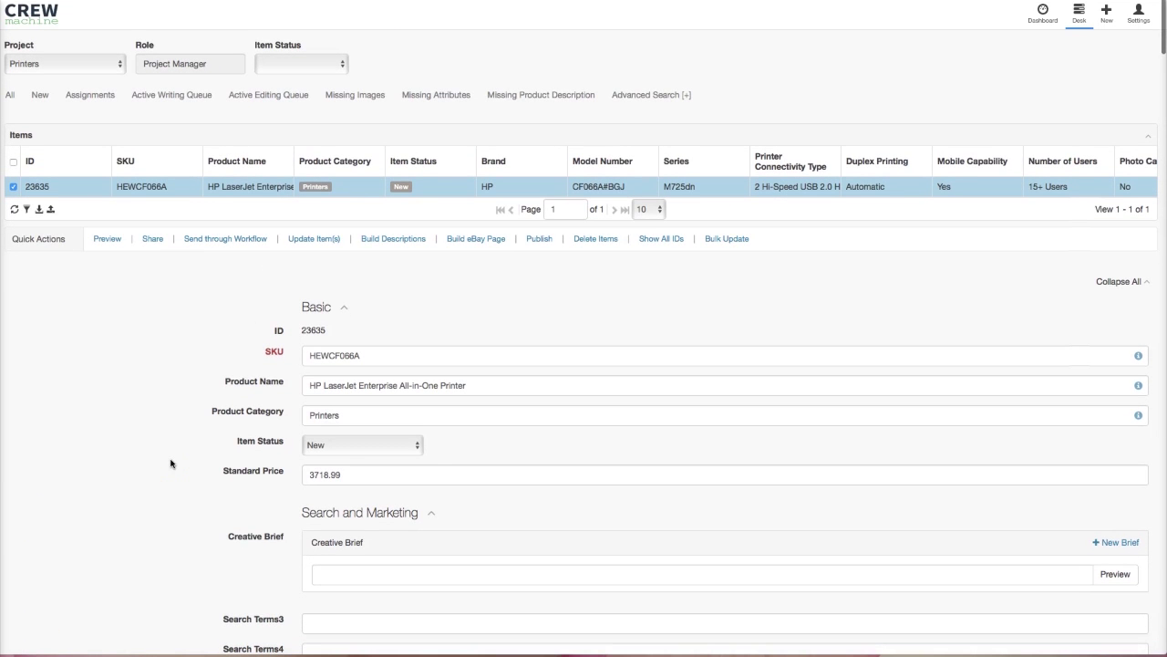